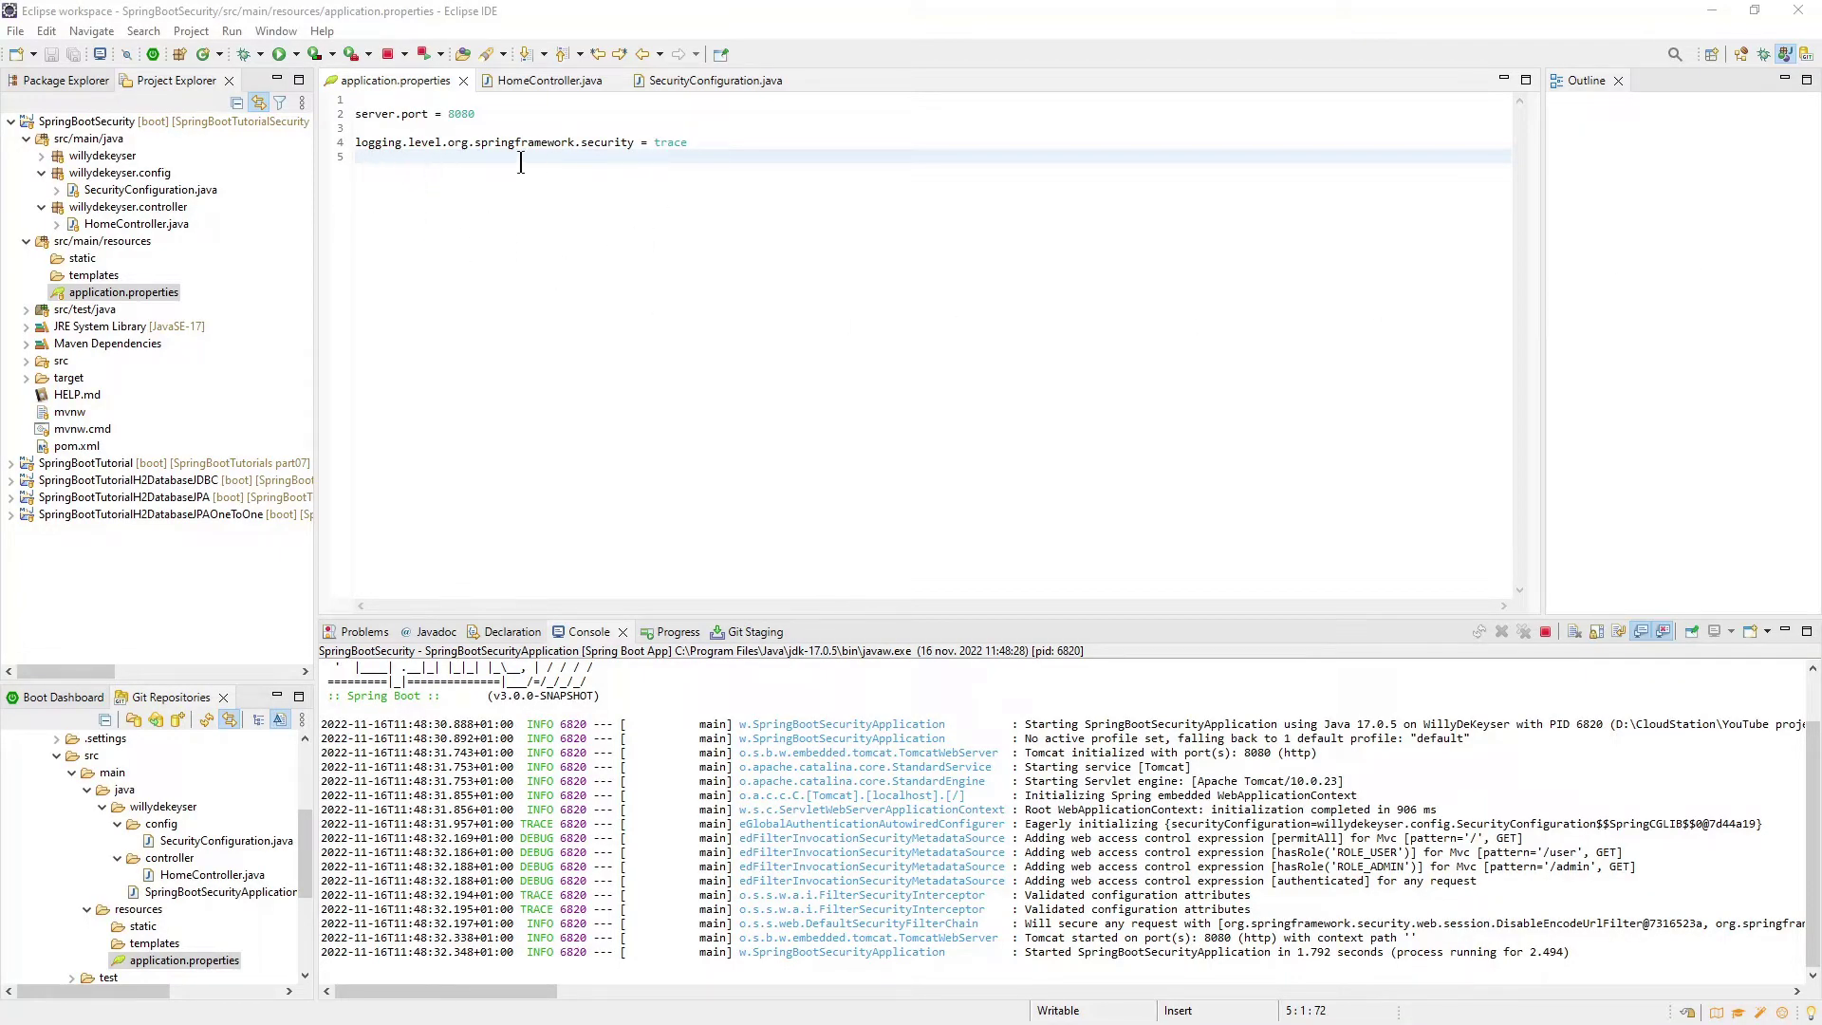
Bring SecurityConfiguration.java to the front in the editor
{"action": "left_click", "coordinate": [684, 82]}
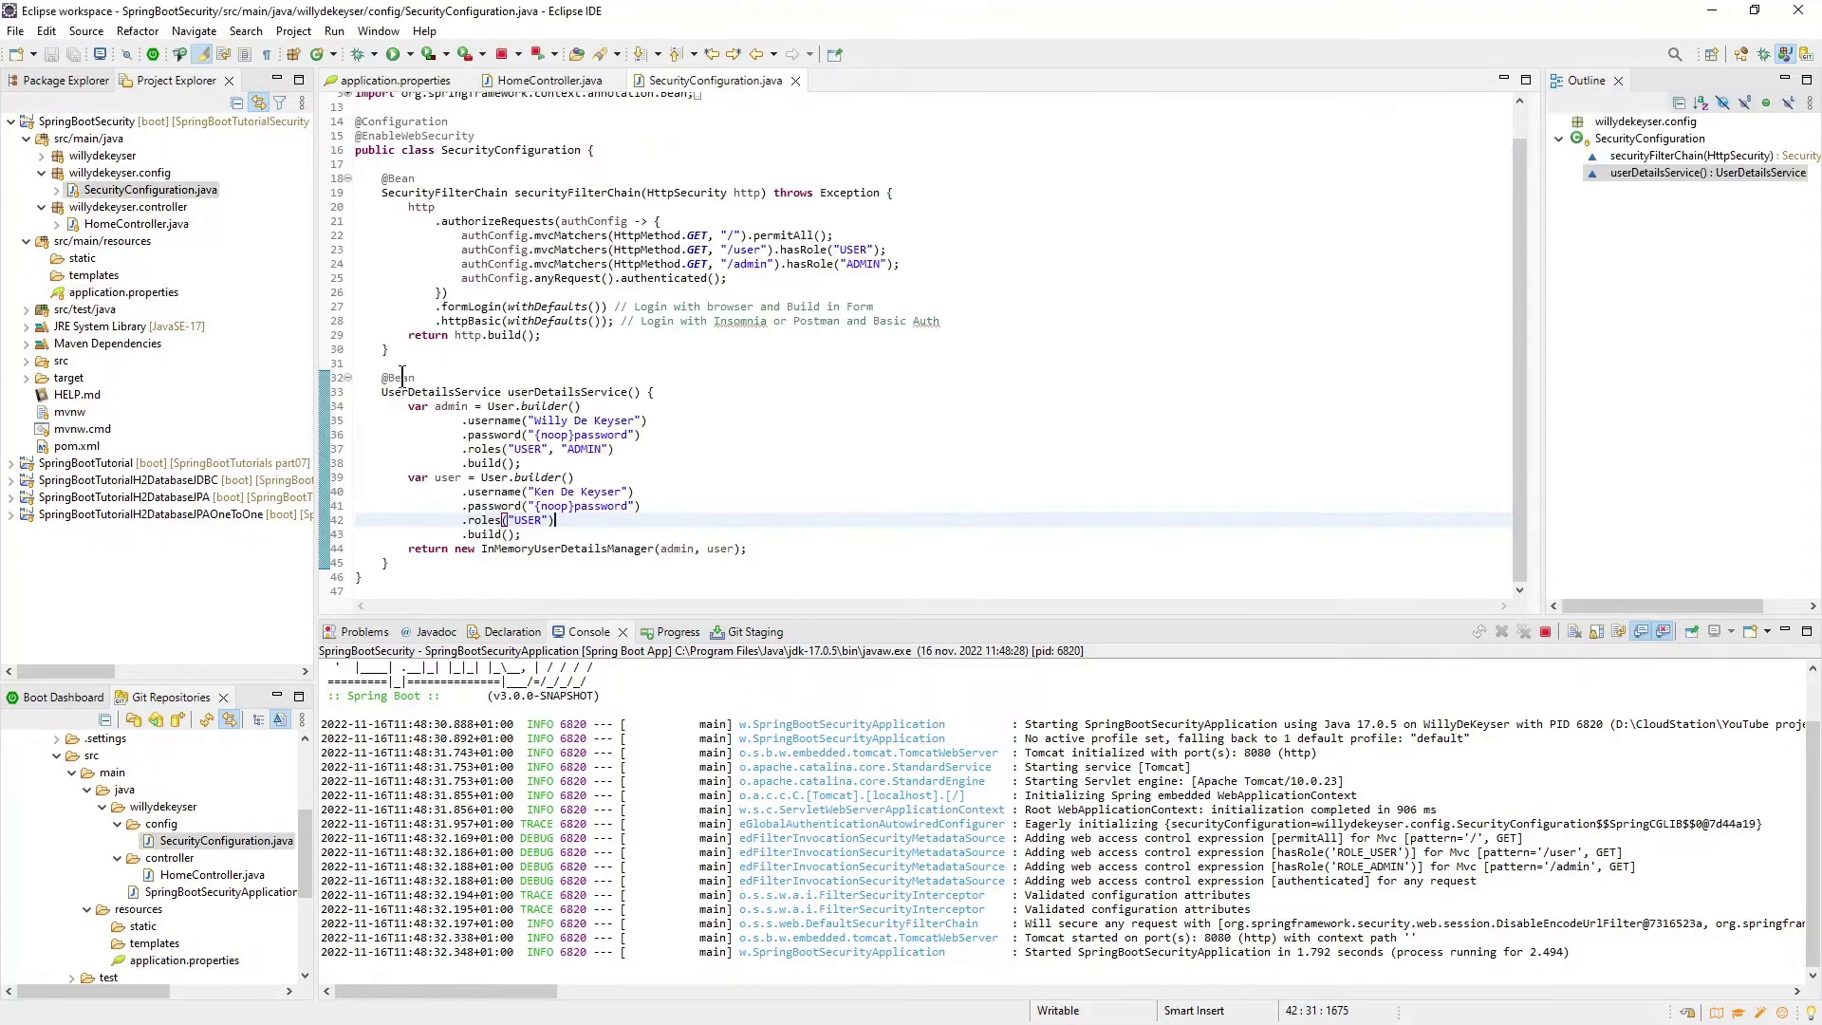
Highlight the userDetailsService bean and its admin and user account definitions
{"action": "left_click_drag", "start_coordinate": [384, 378], "coordinate": [794, 570]}
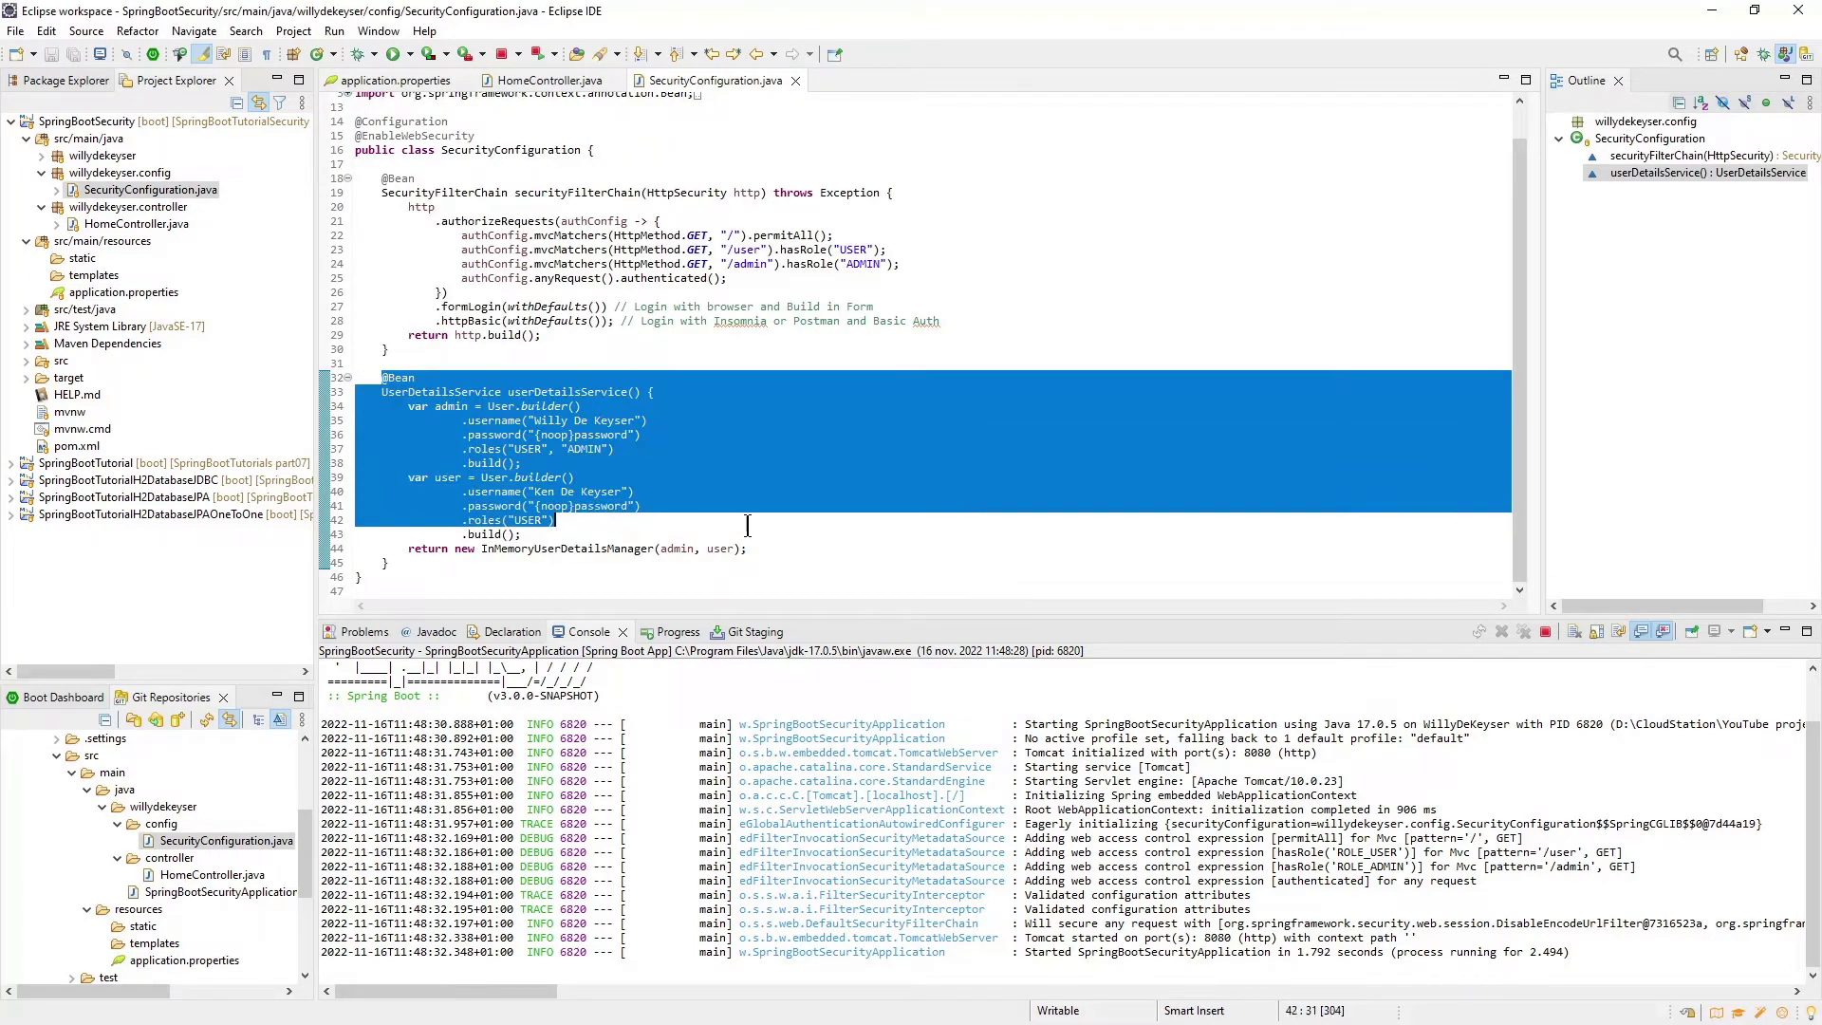
{"action": "left_click", "coordinate": [573, 477]}
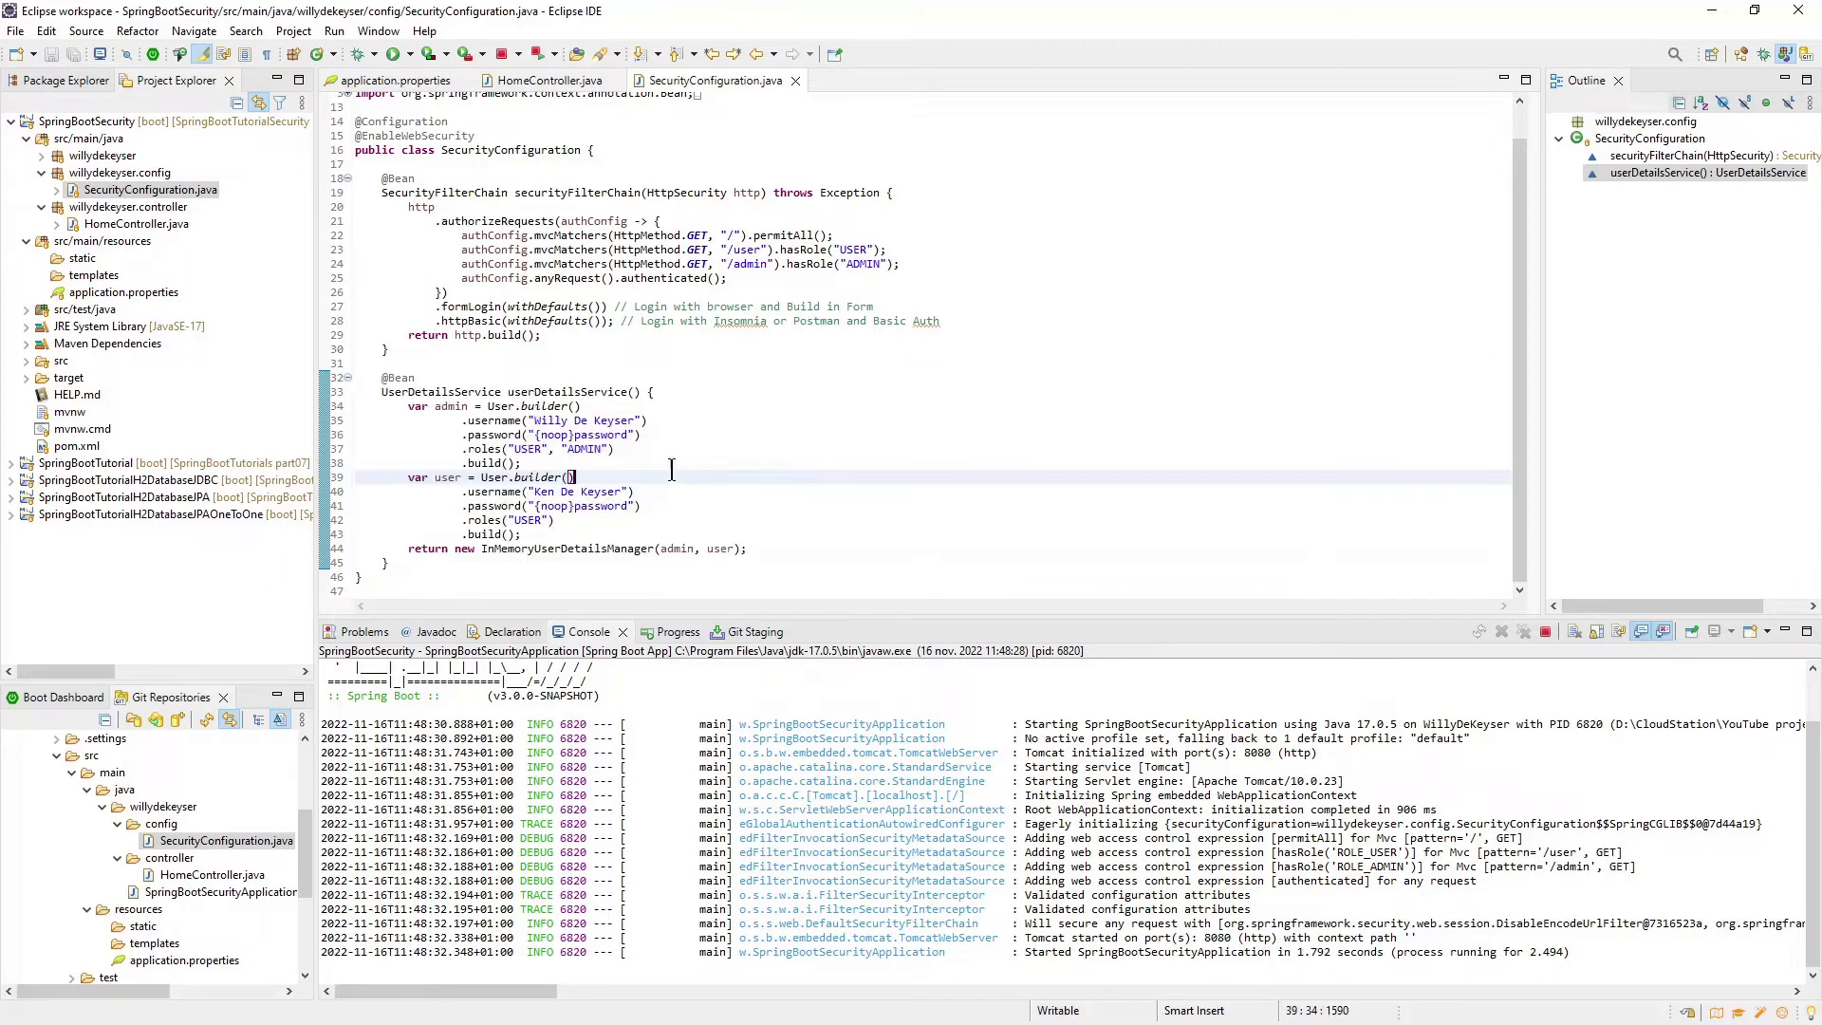
{"action": "mouse_move", "coordinate": [418, 406]}
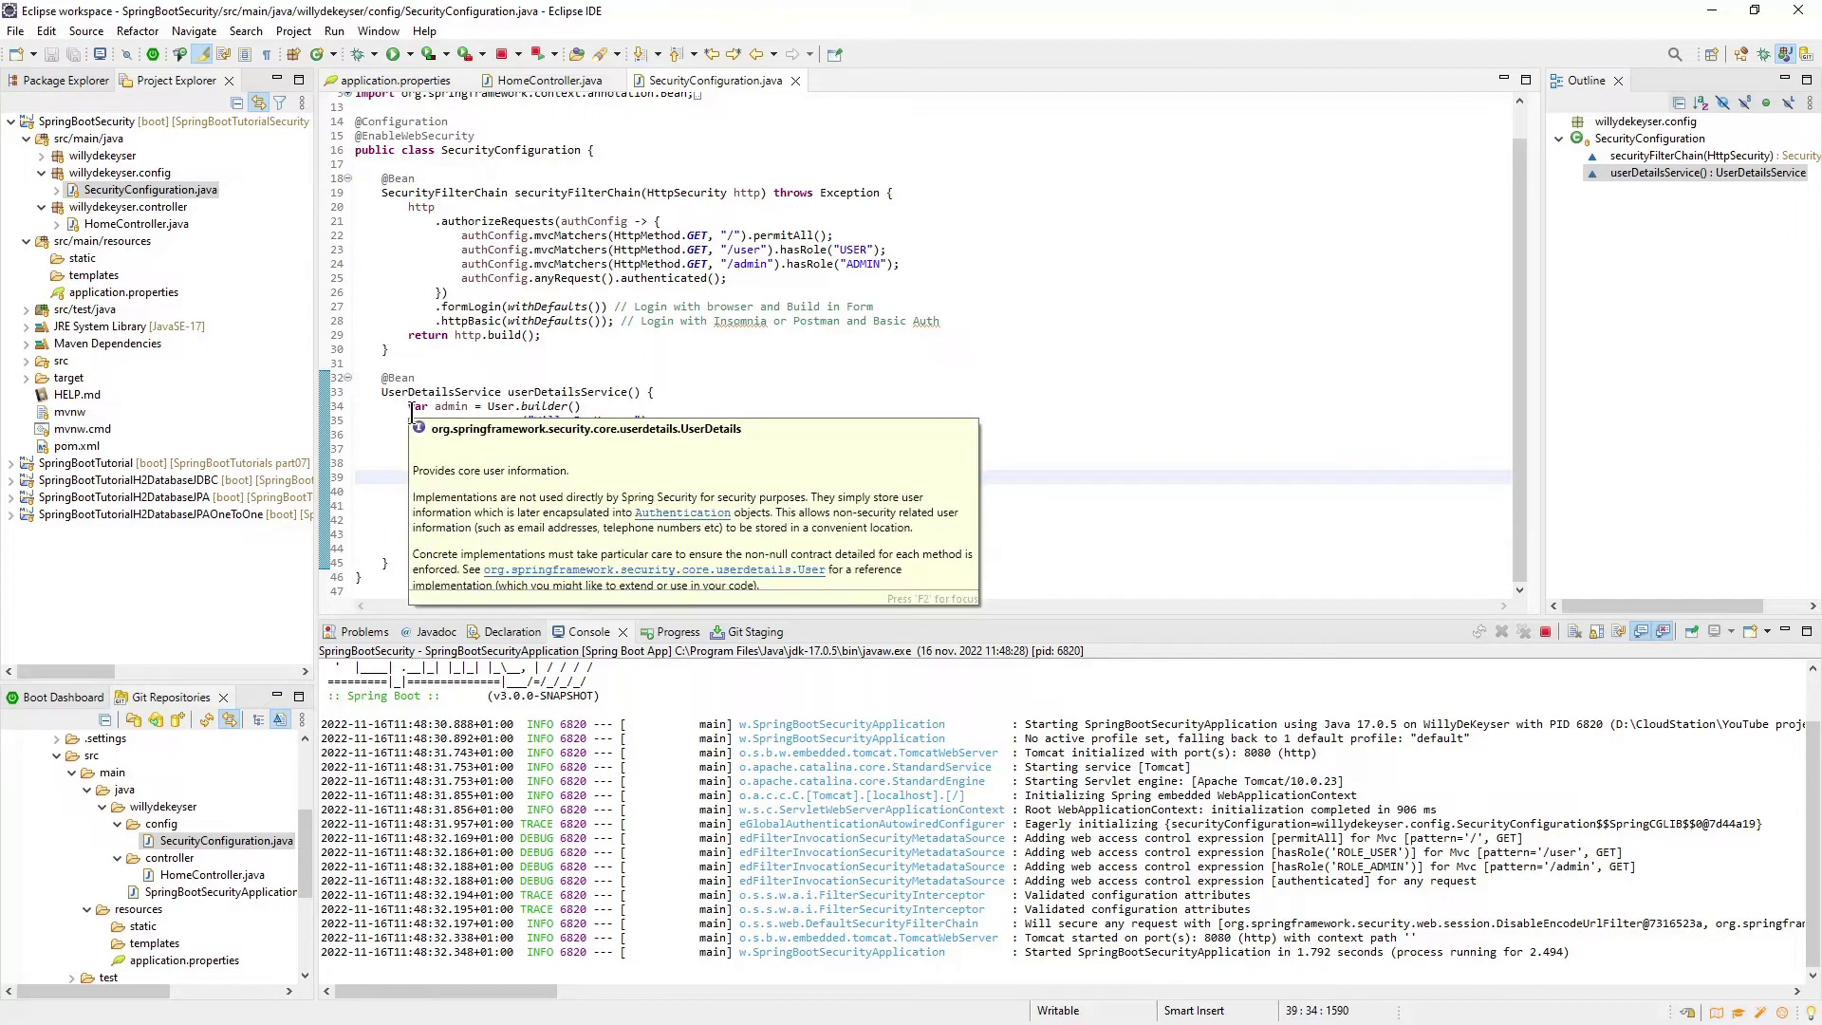
{"action": "left_click_drag", "start_coordinate": [412, 406], "coordinate": [523, 463]}
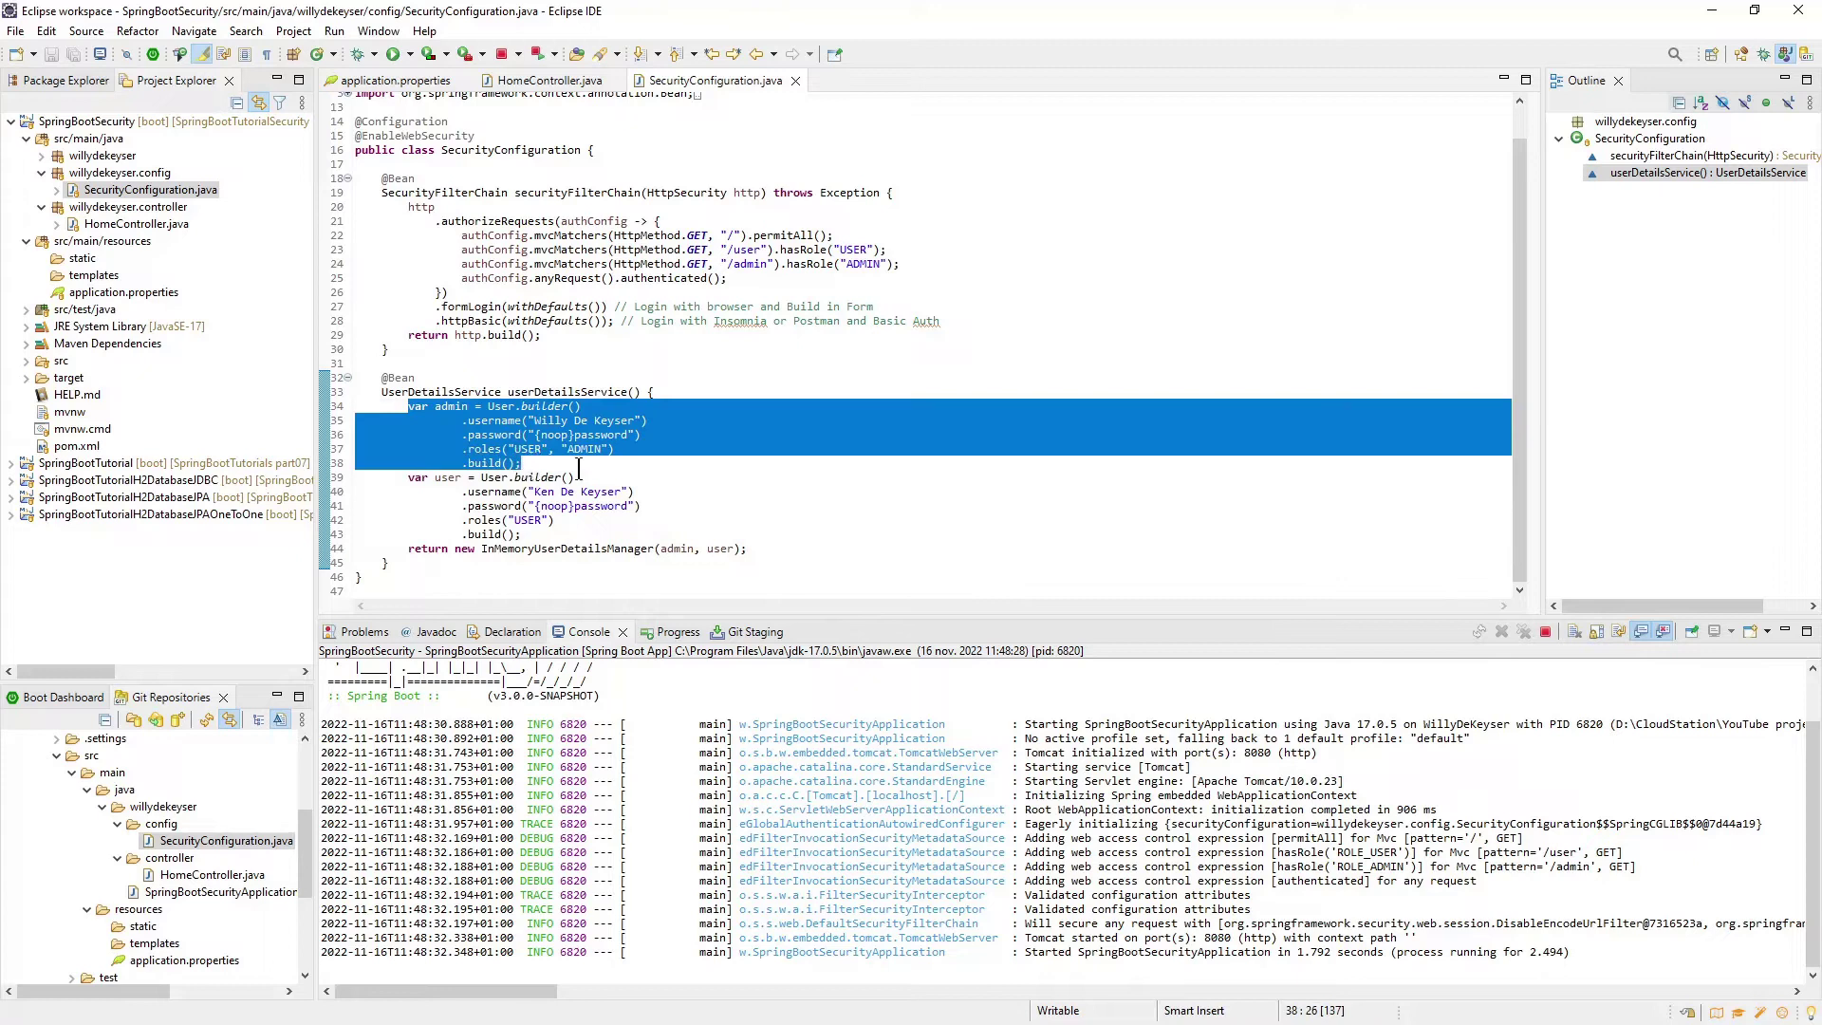
{"action": "left_click", "coordinate": [741, 487]}
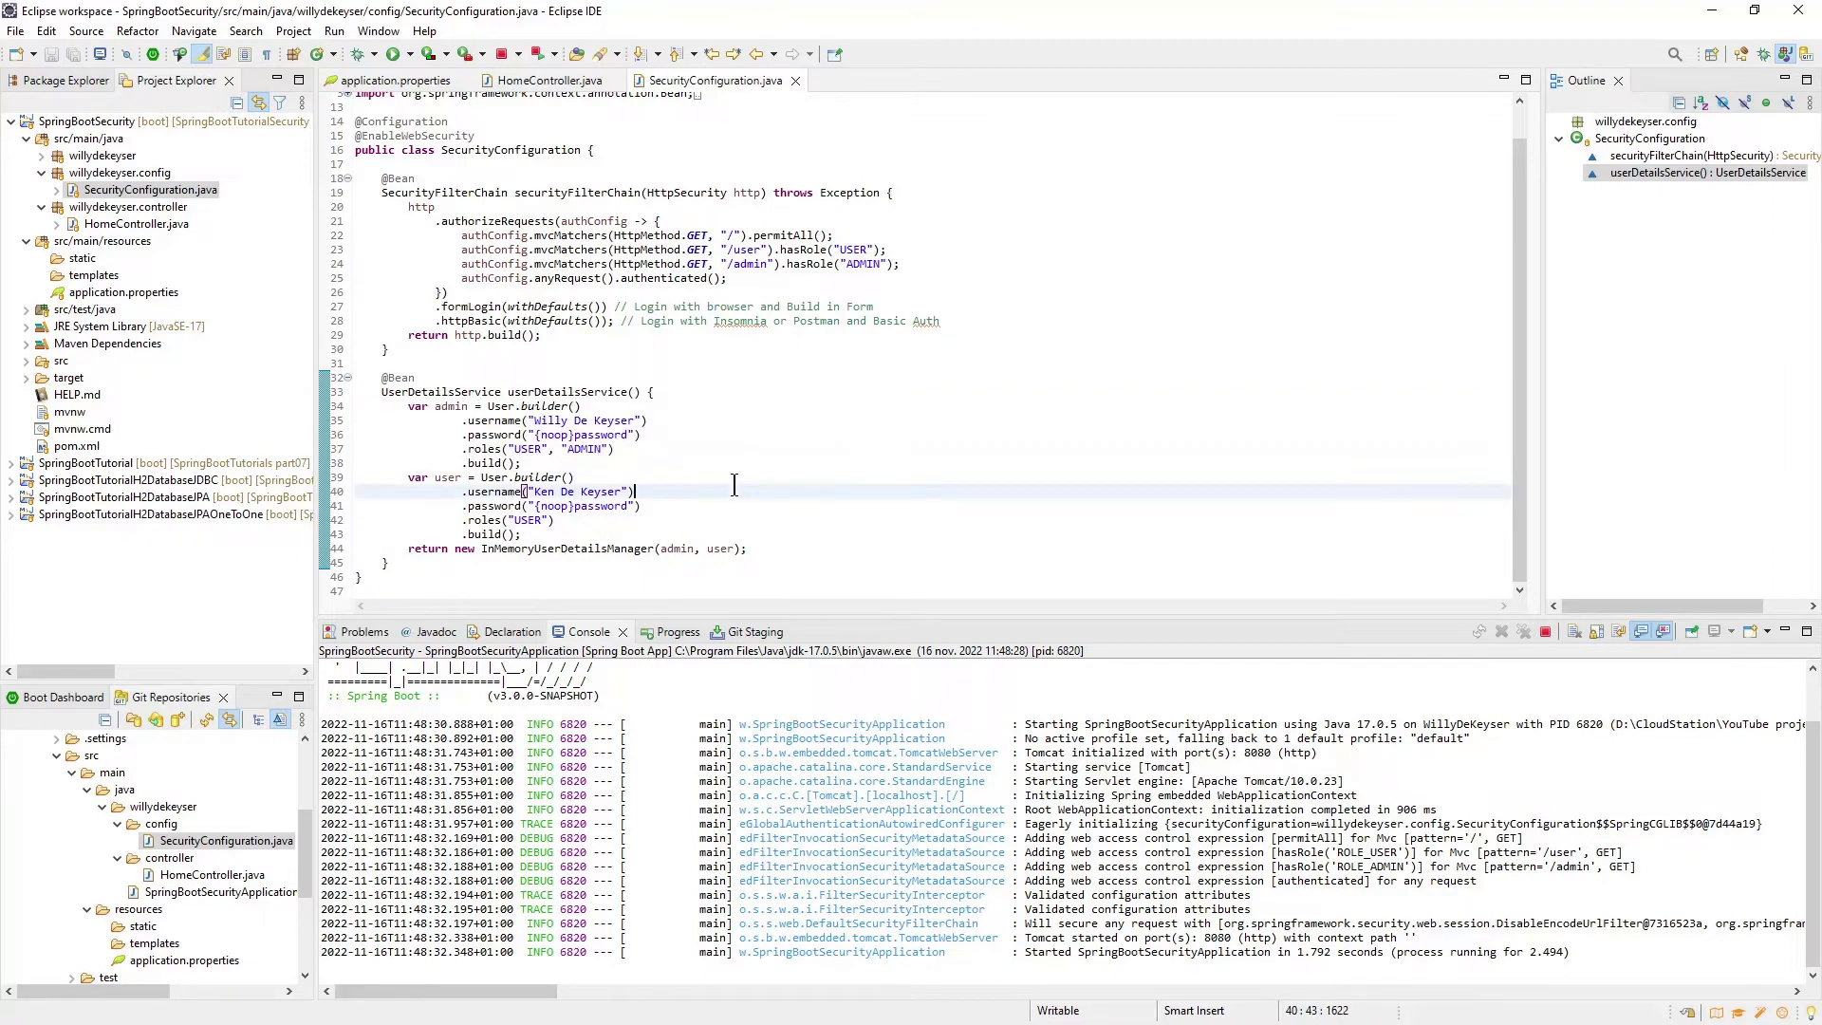
{"action": "left_click", "coordinate": [410, 481]}
{"action": "left_click_drag", "start_coordinate": [412, 477], "coordinate": [522, 534]}
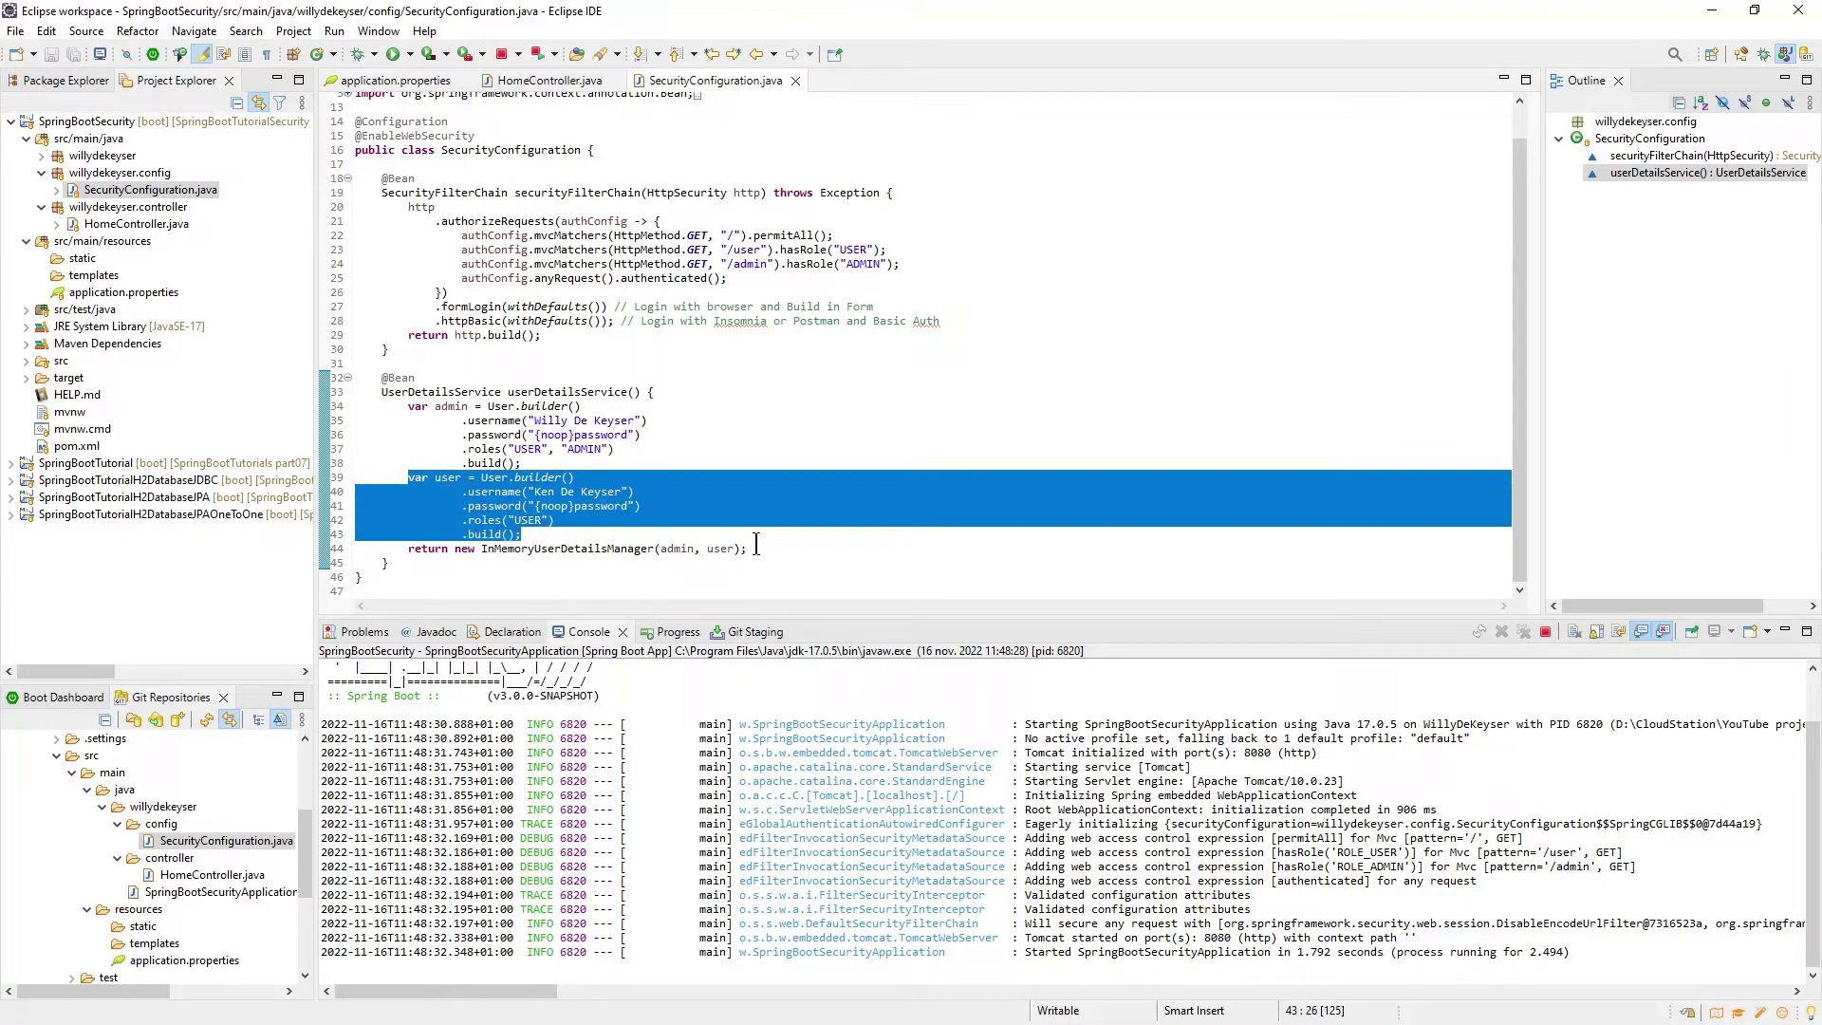
{"action": "left_click", "coordinate": [757, 513]}
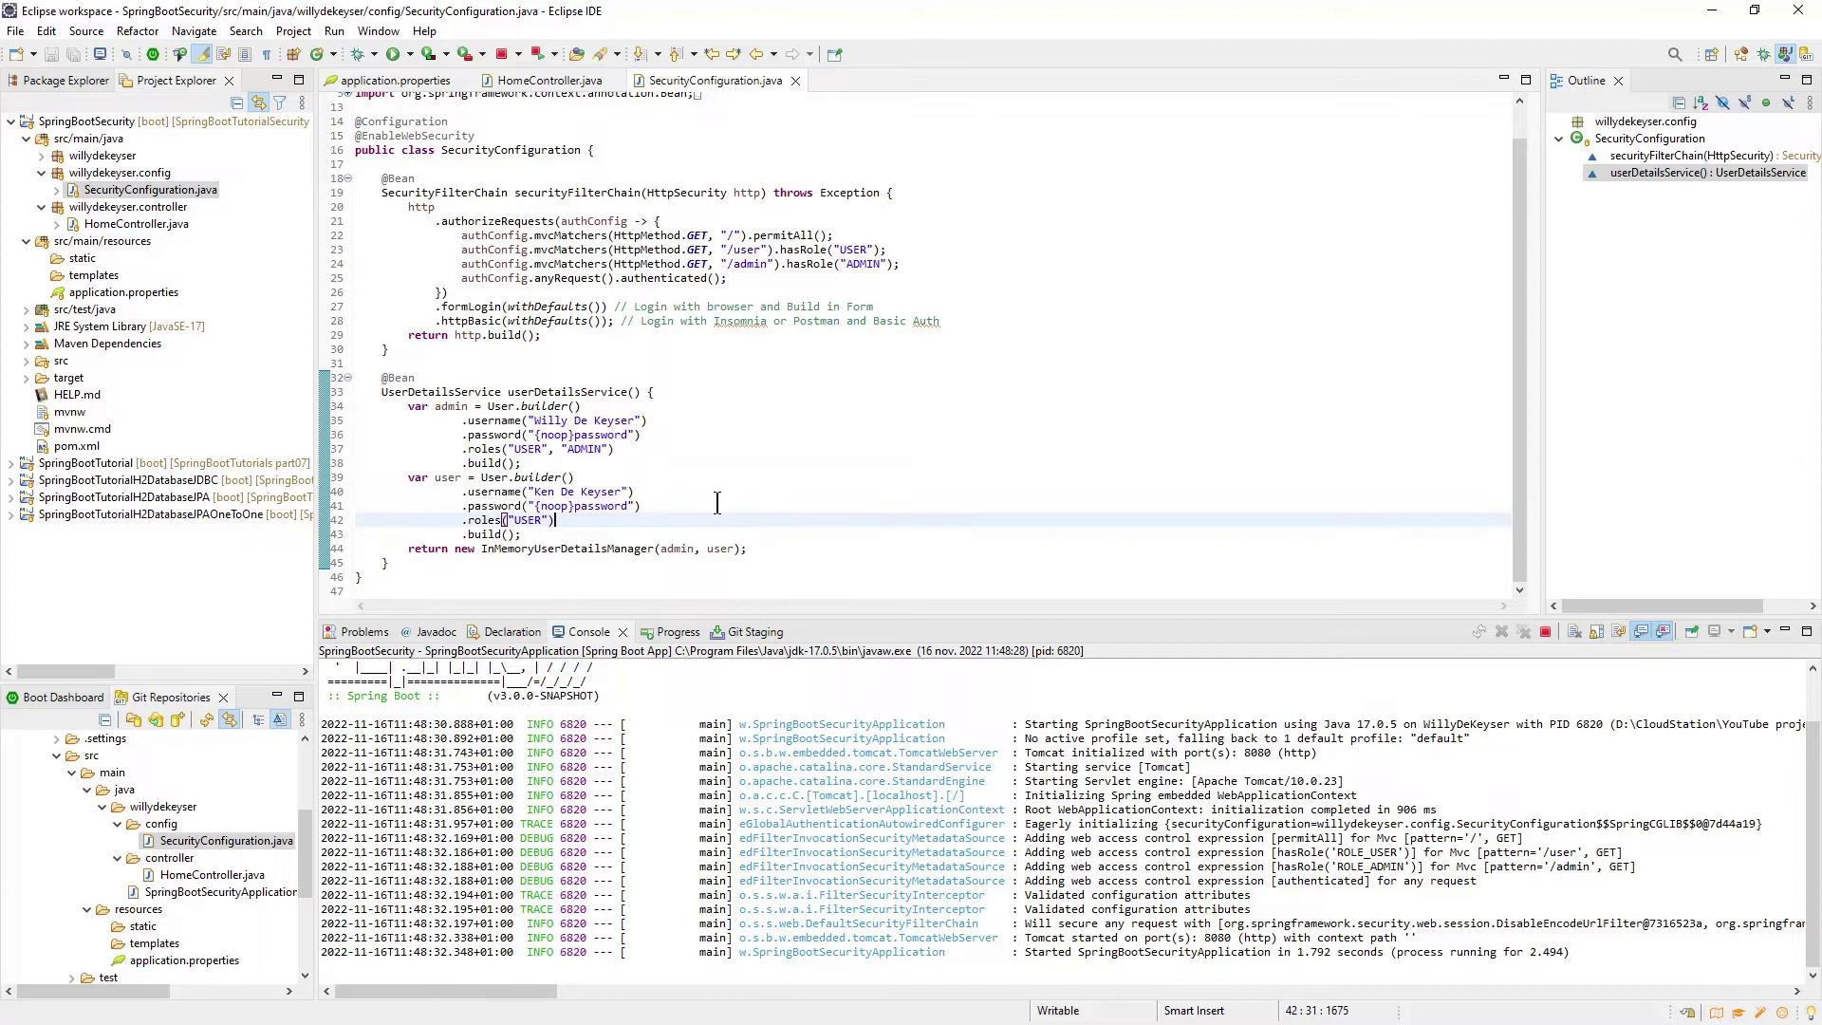
Highlight the admin password and roles, the user's {noop} prefix, and the per-role URL rules
{"action": "left_click", "coordinate": [466, 423]}
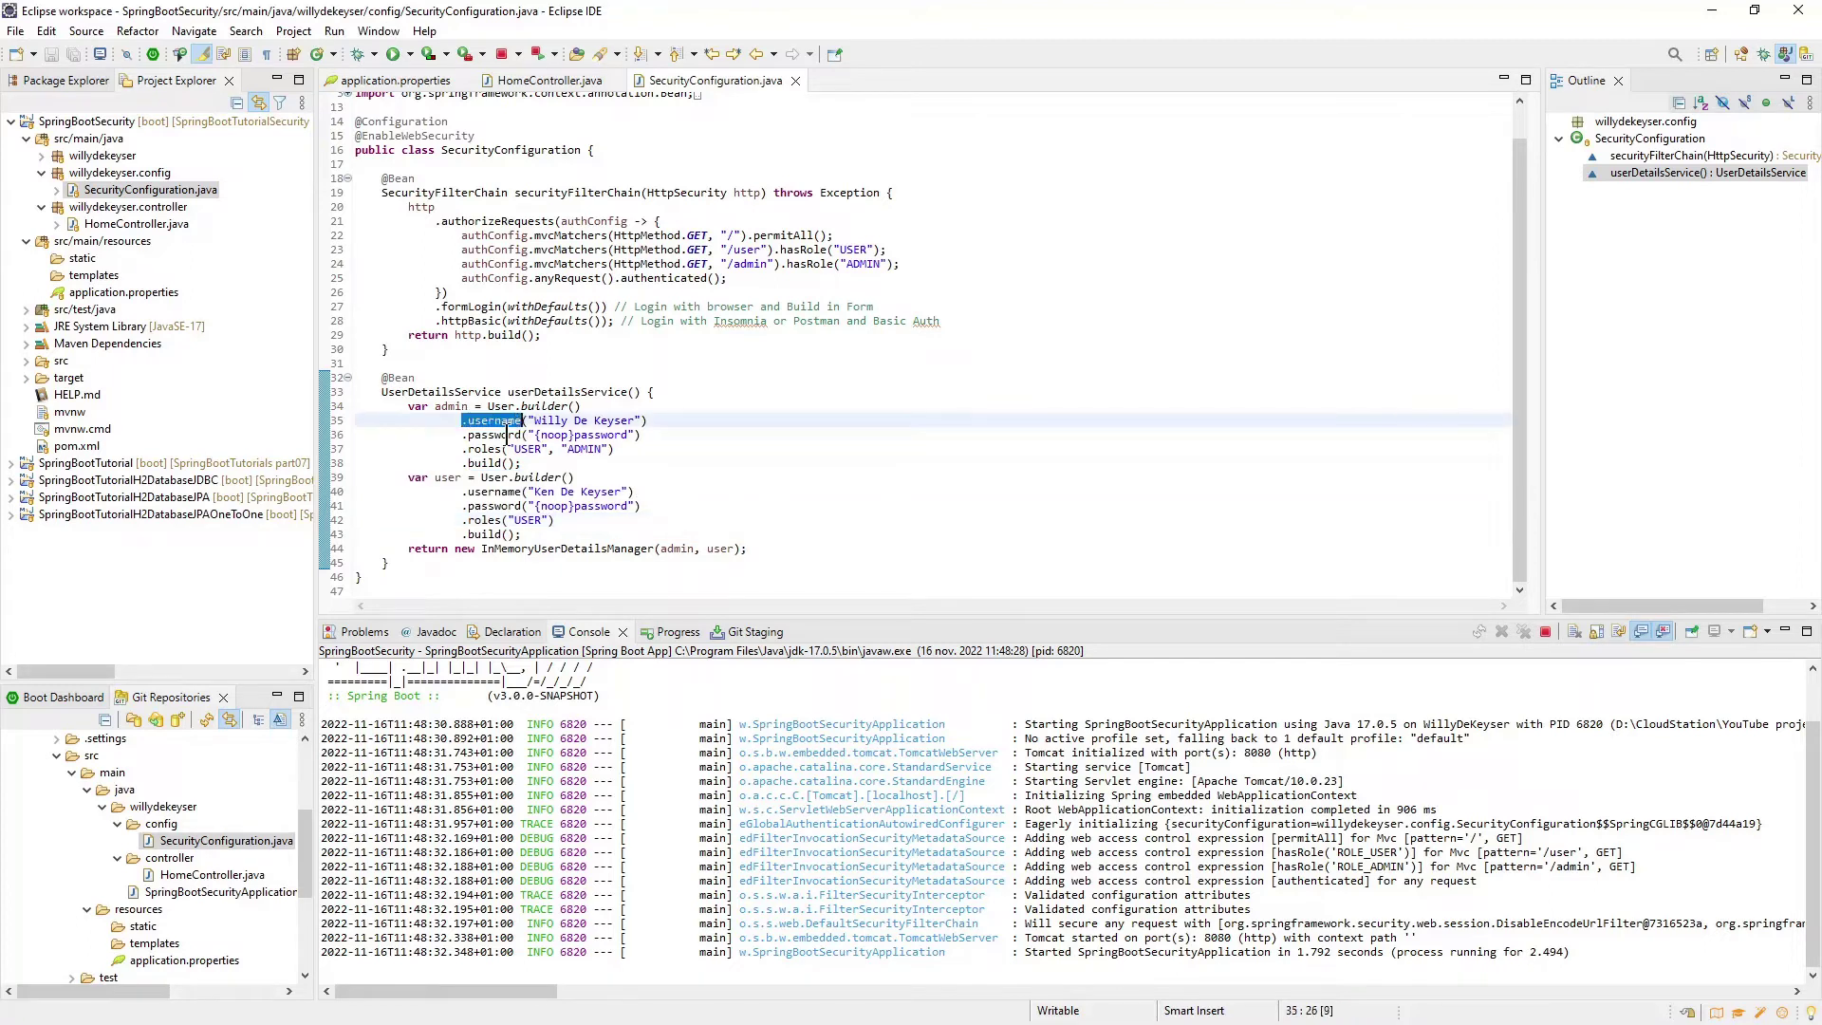
{"action": "left_click_drag", "start_coordinate": [463, 435], "coordinate": [527, 450]}
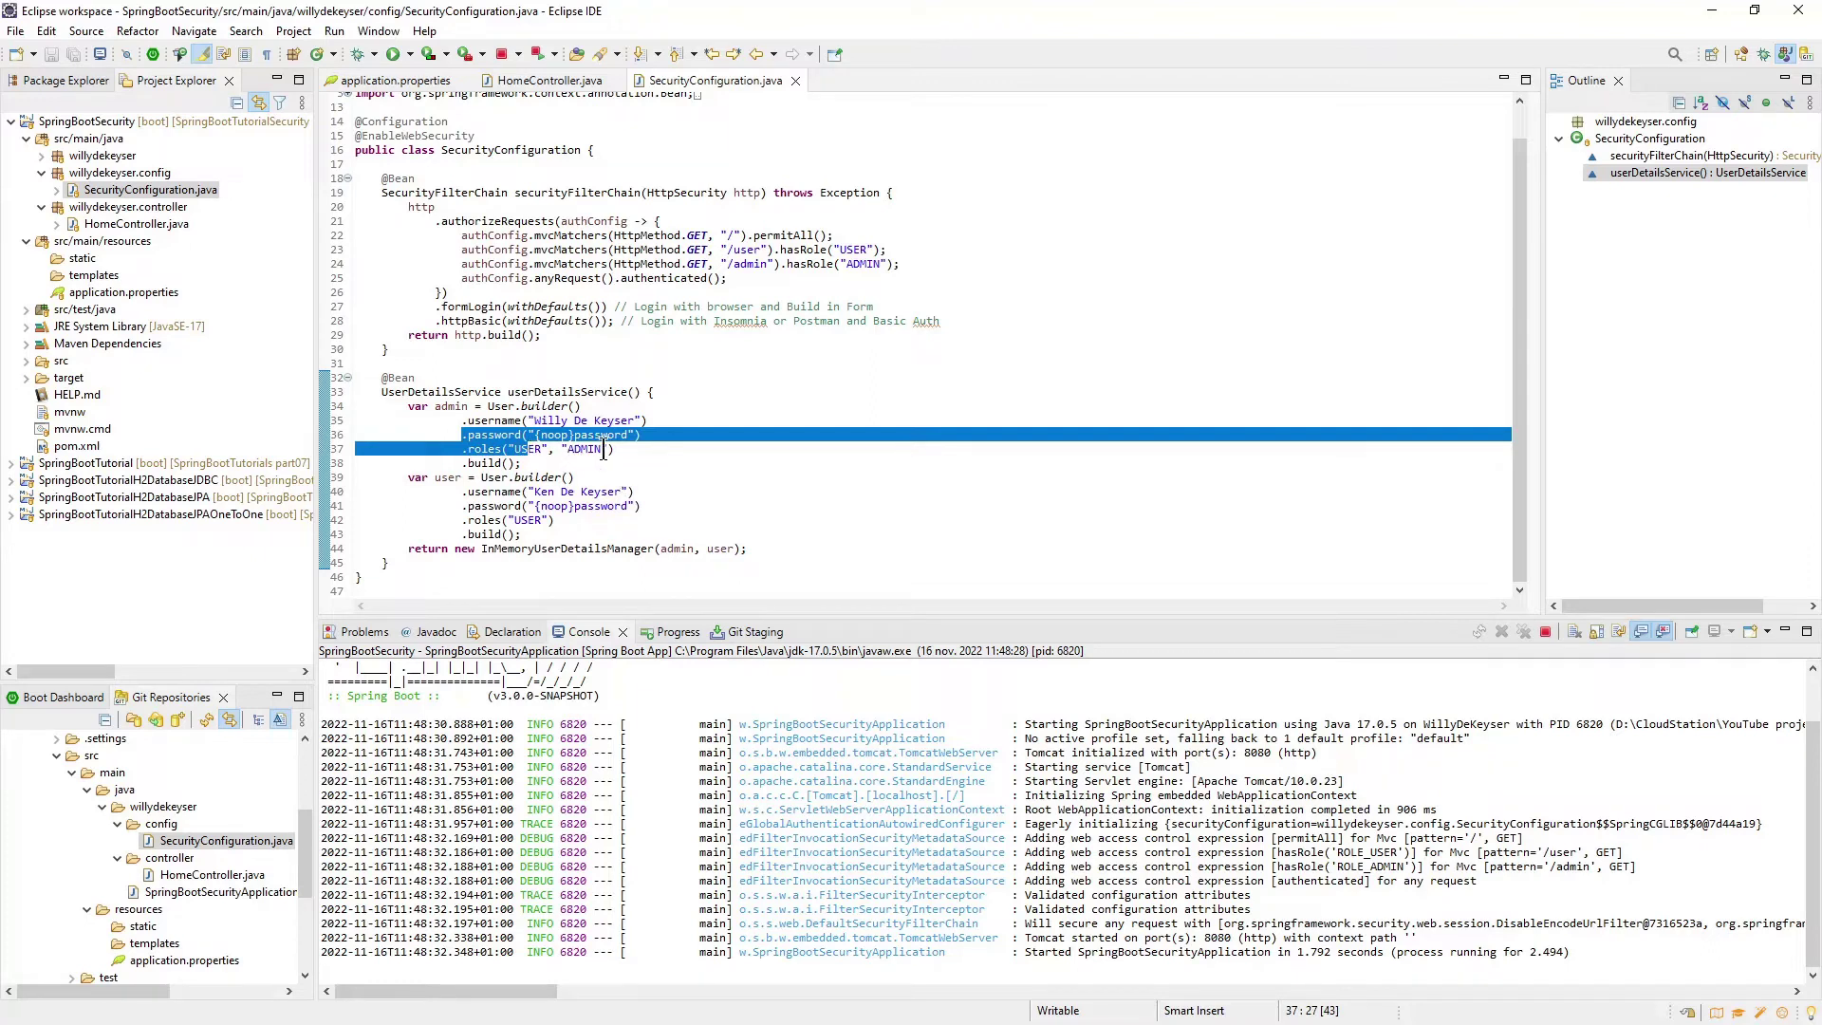
{"action": "left_click", "coordinate": [652, 458]}
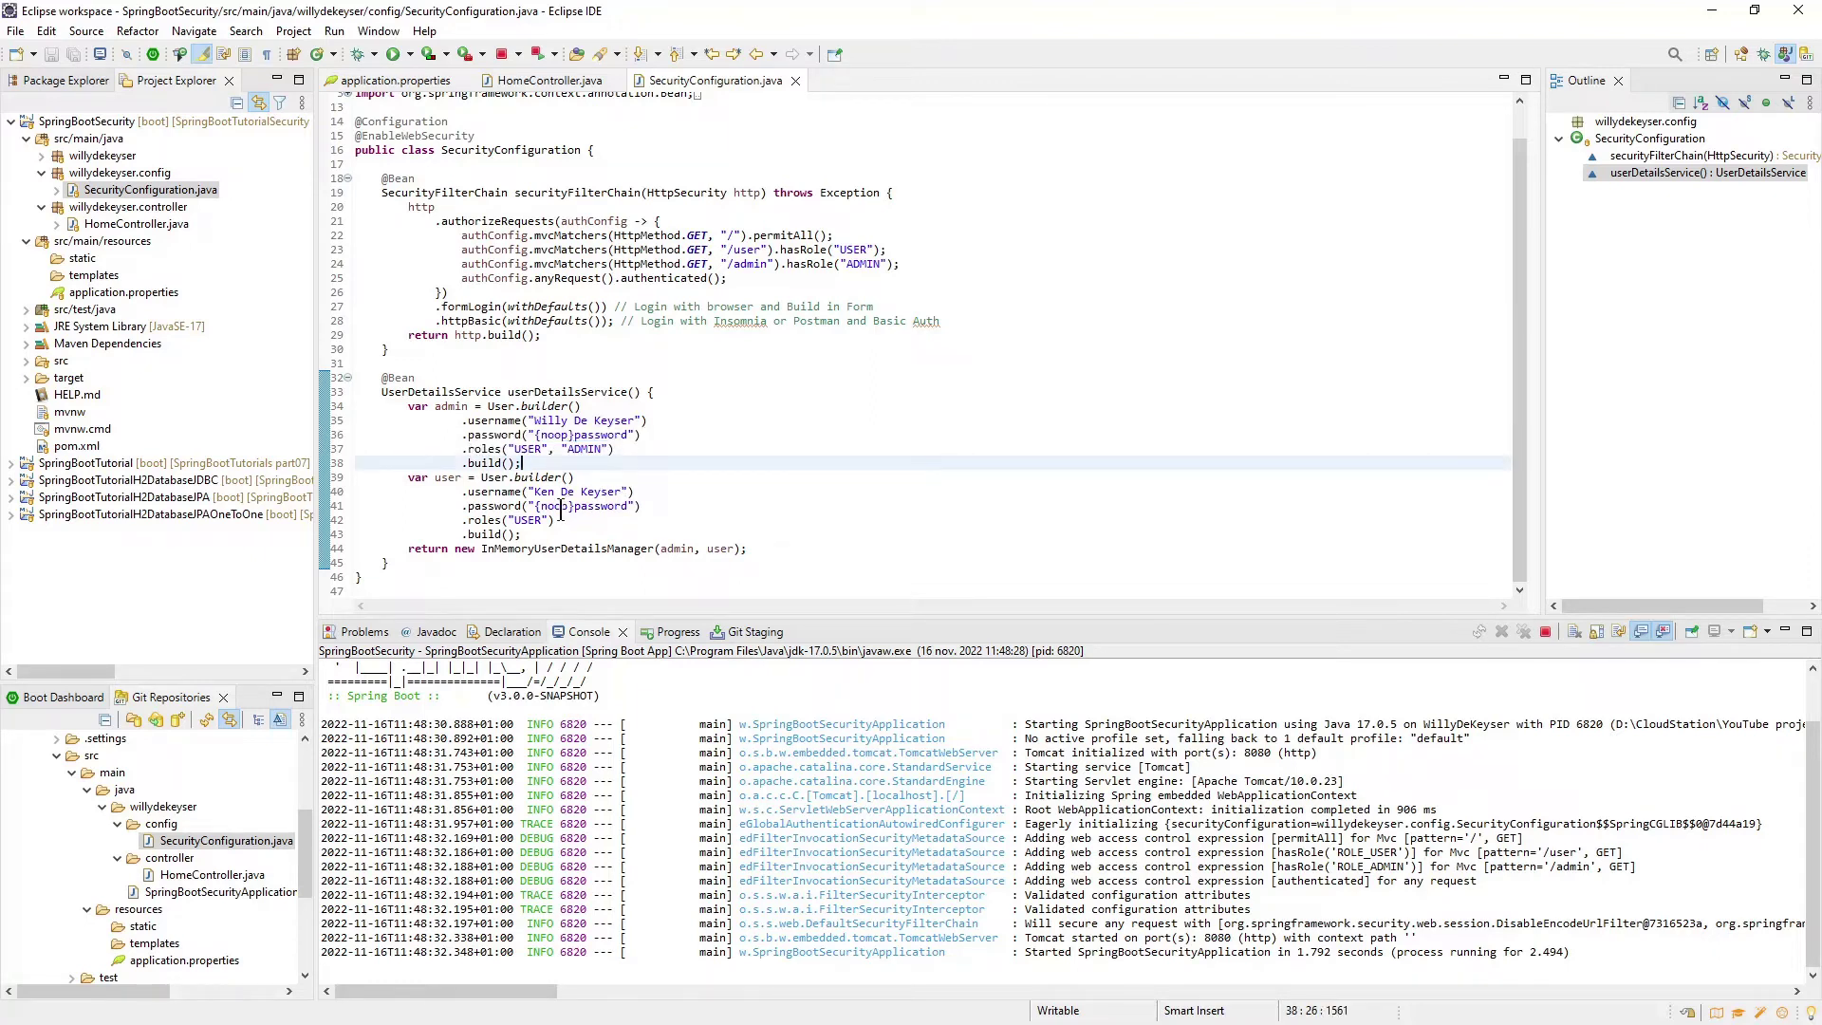
{"action": "left_click_drag", "start_coordinate": [539, 506], "coordinate": [568, 508]}
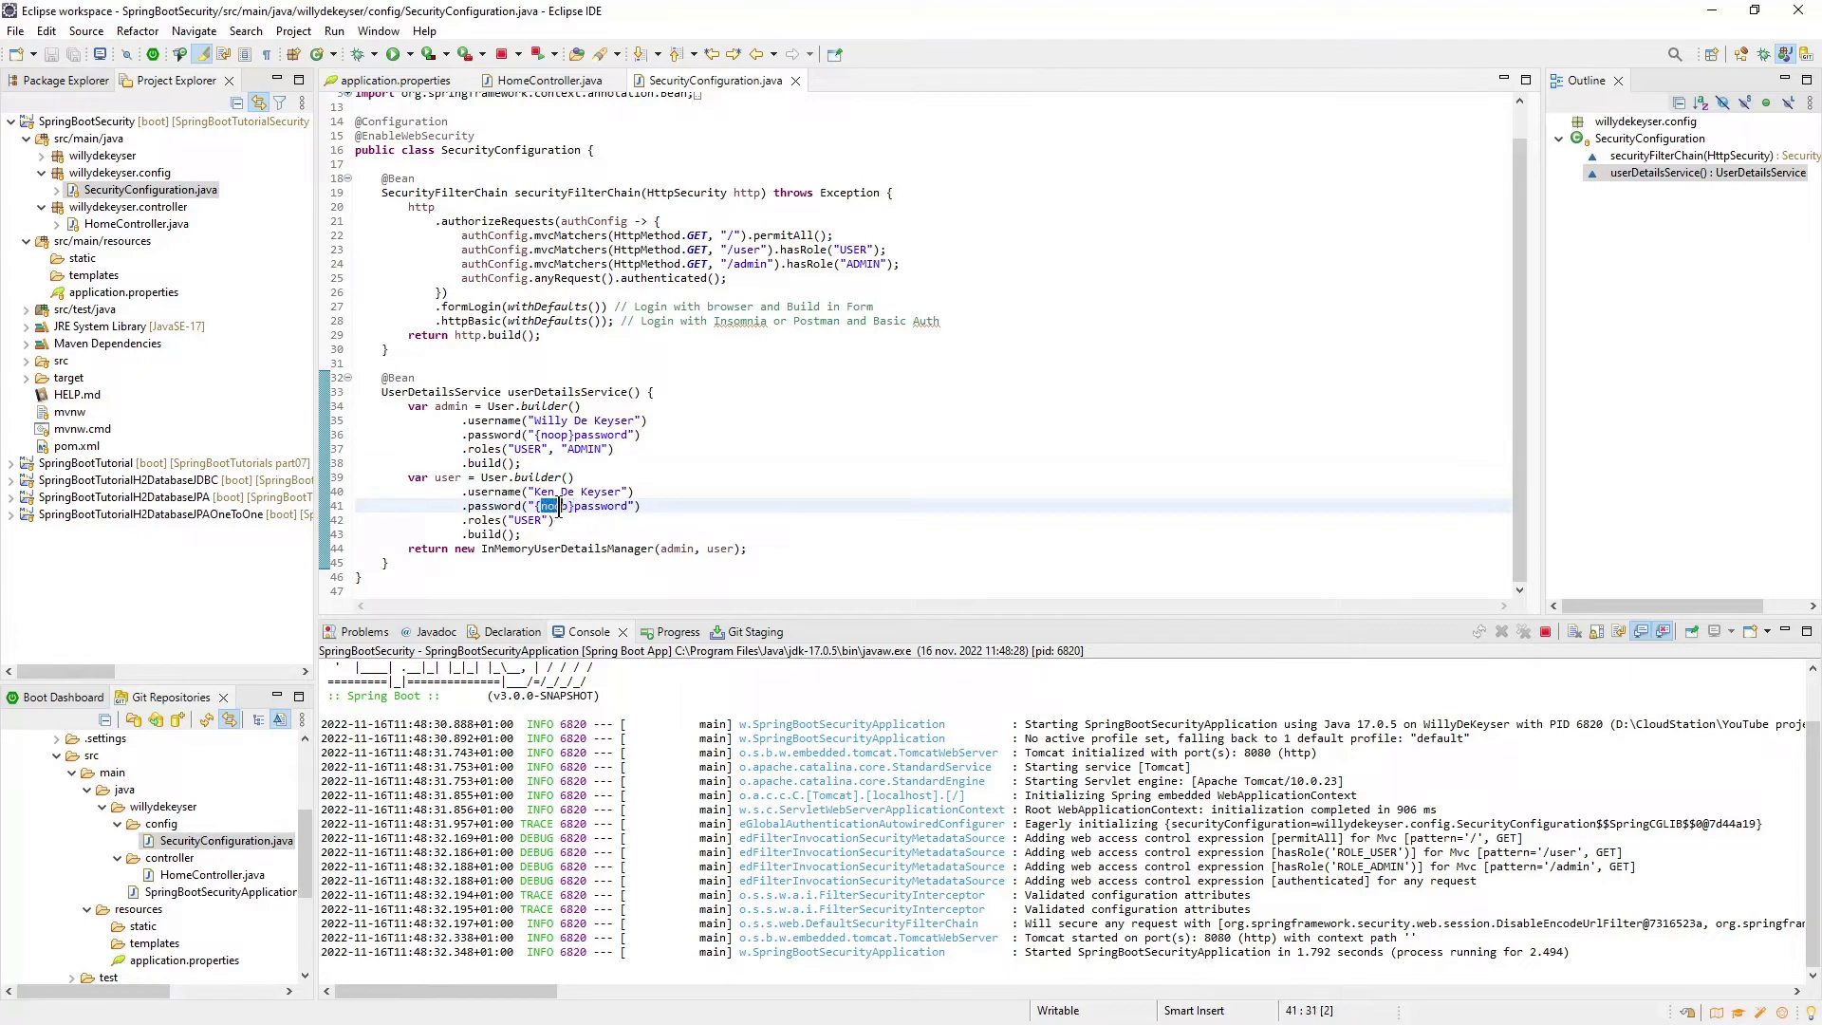
{"action": "left_click", "coordinate": [791, 423]}
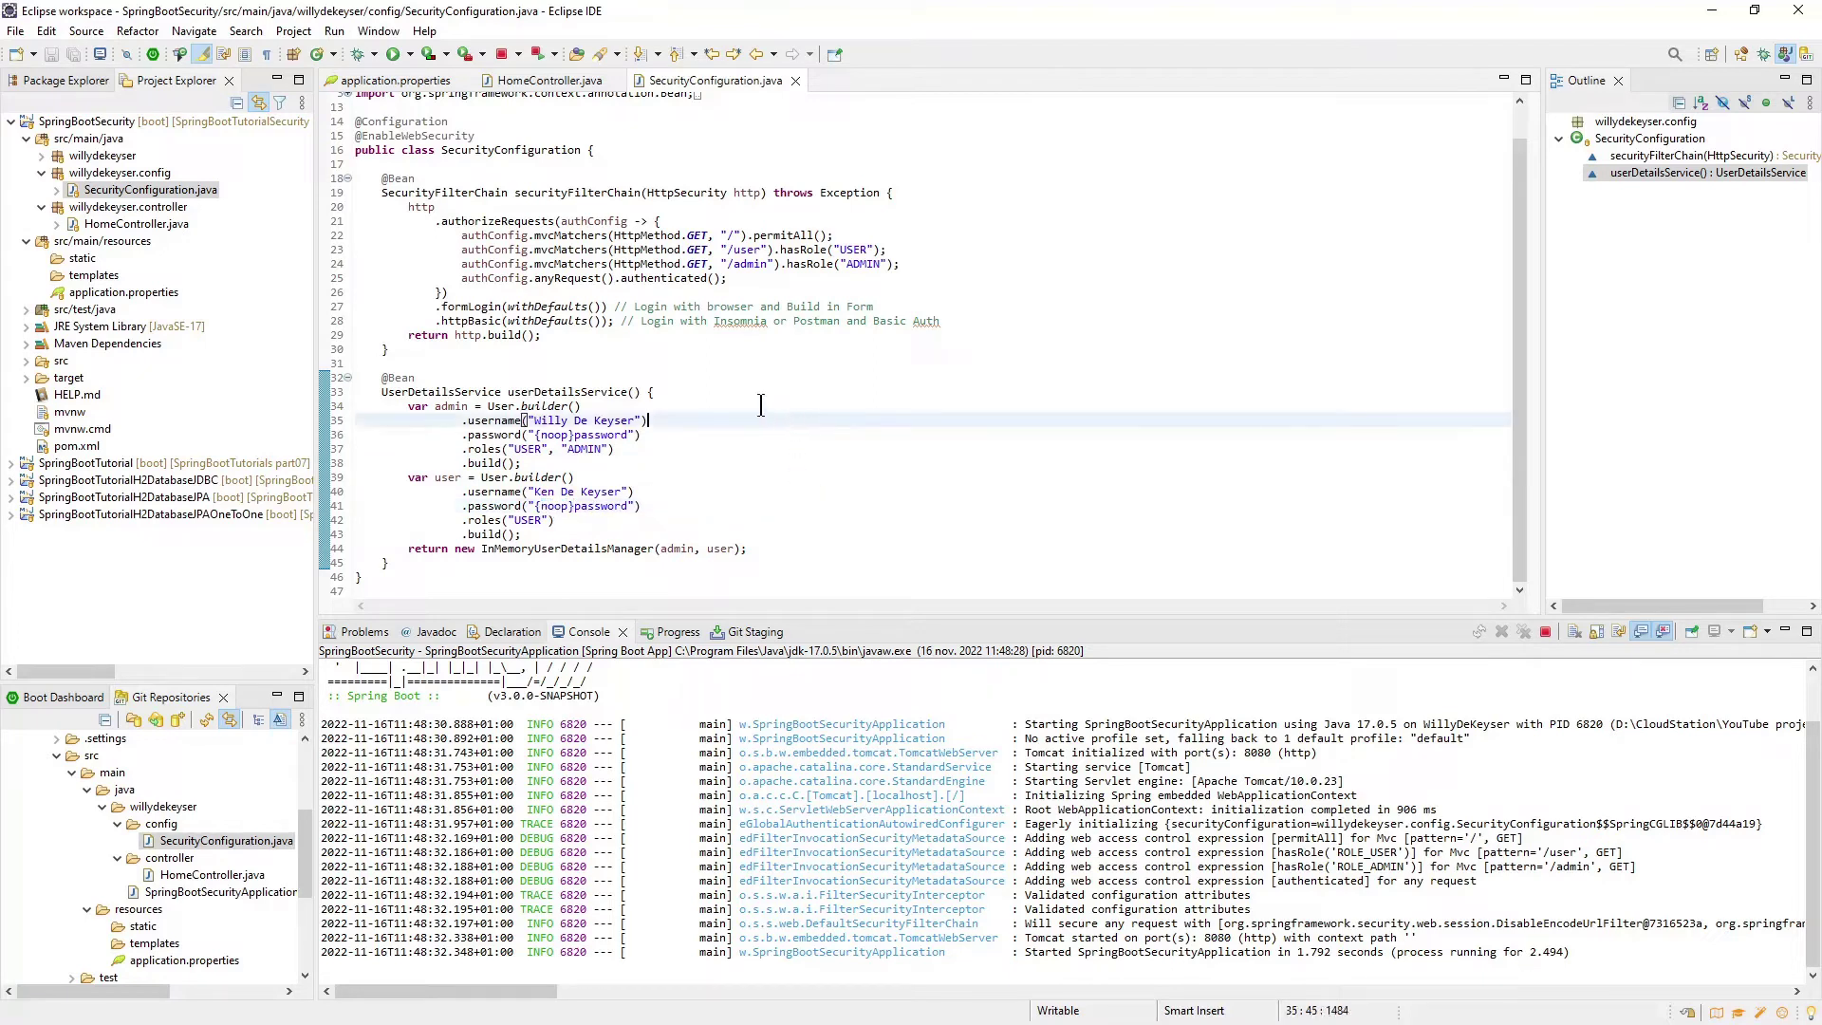
{"action": "left_click", "coordinate": [462, 235]}
{"action": "left_click_drag", "start_coordinate": [462, 235], "coordinate": [957, 285]}
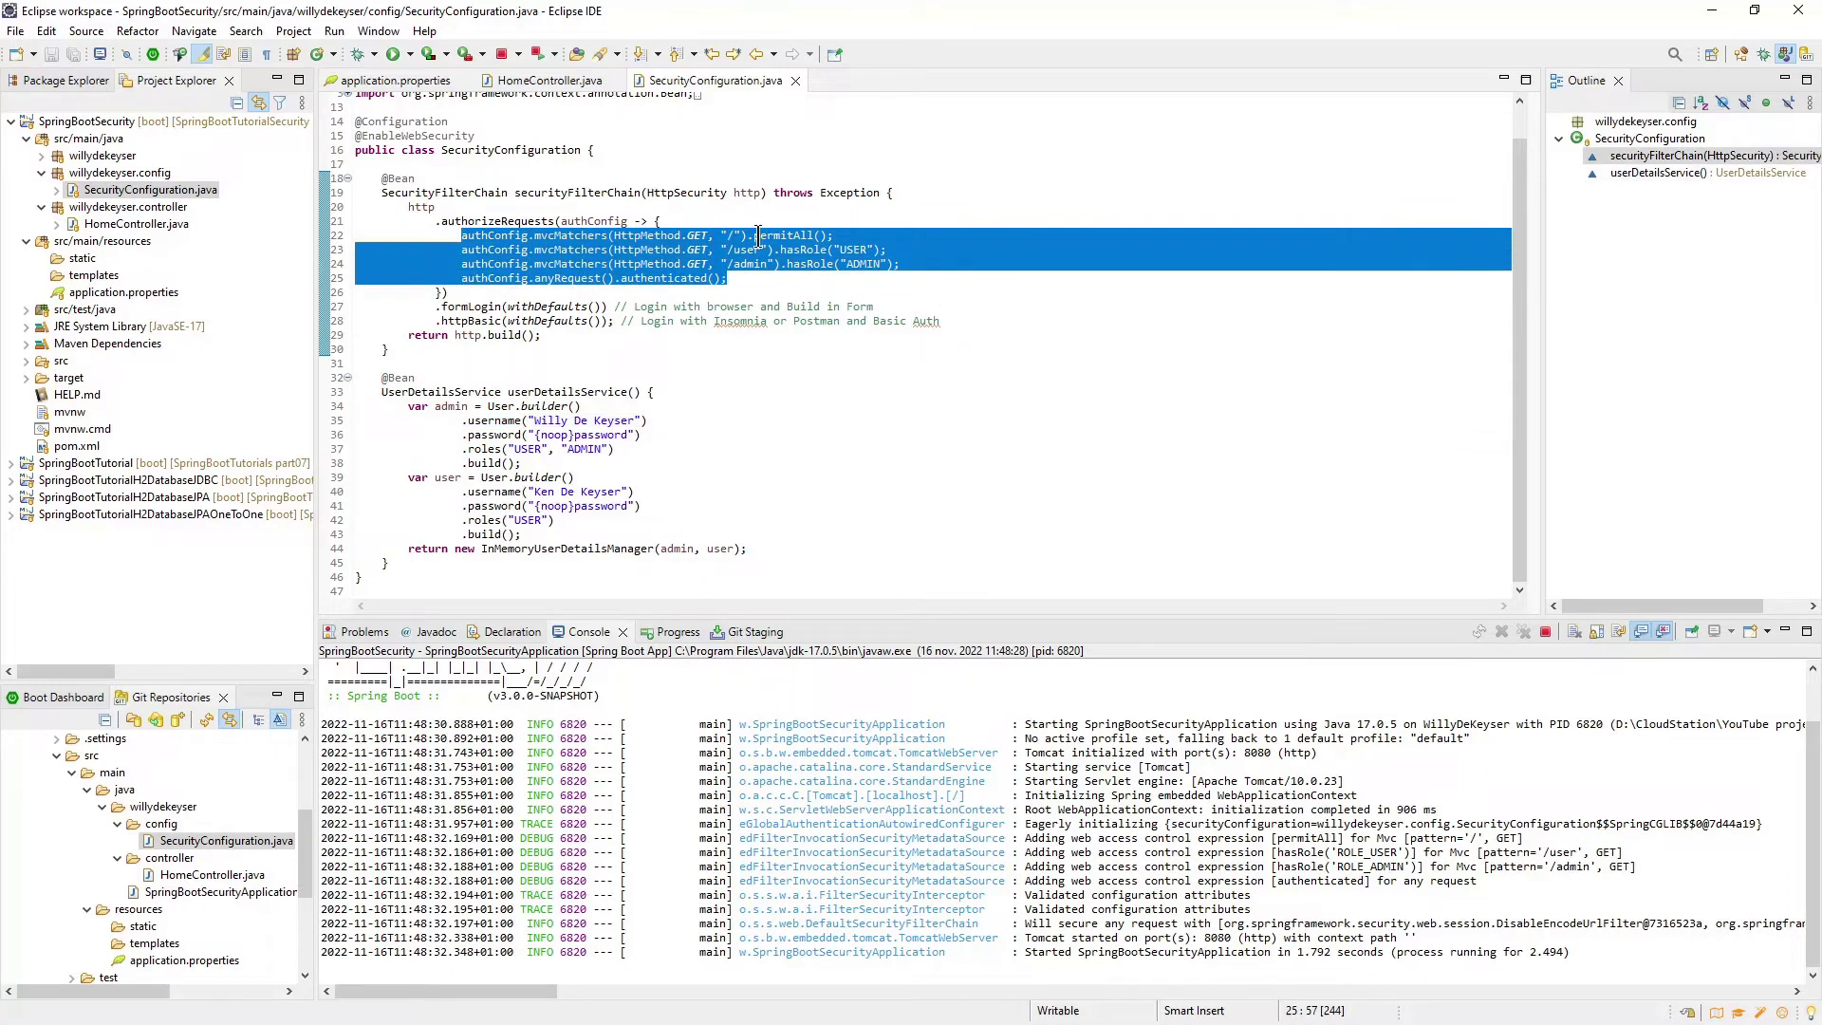
Switch to Firefox and request the app's /user page
{"action": "key", "text": "alt+Tab"}
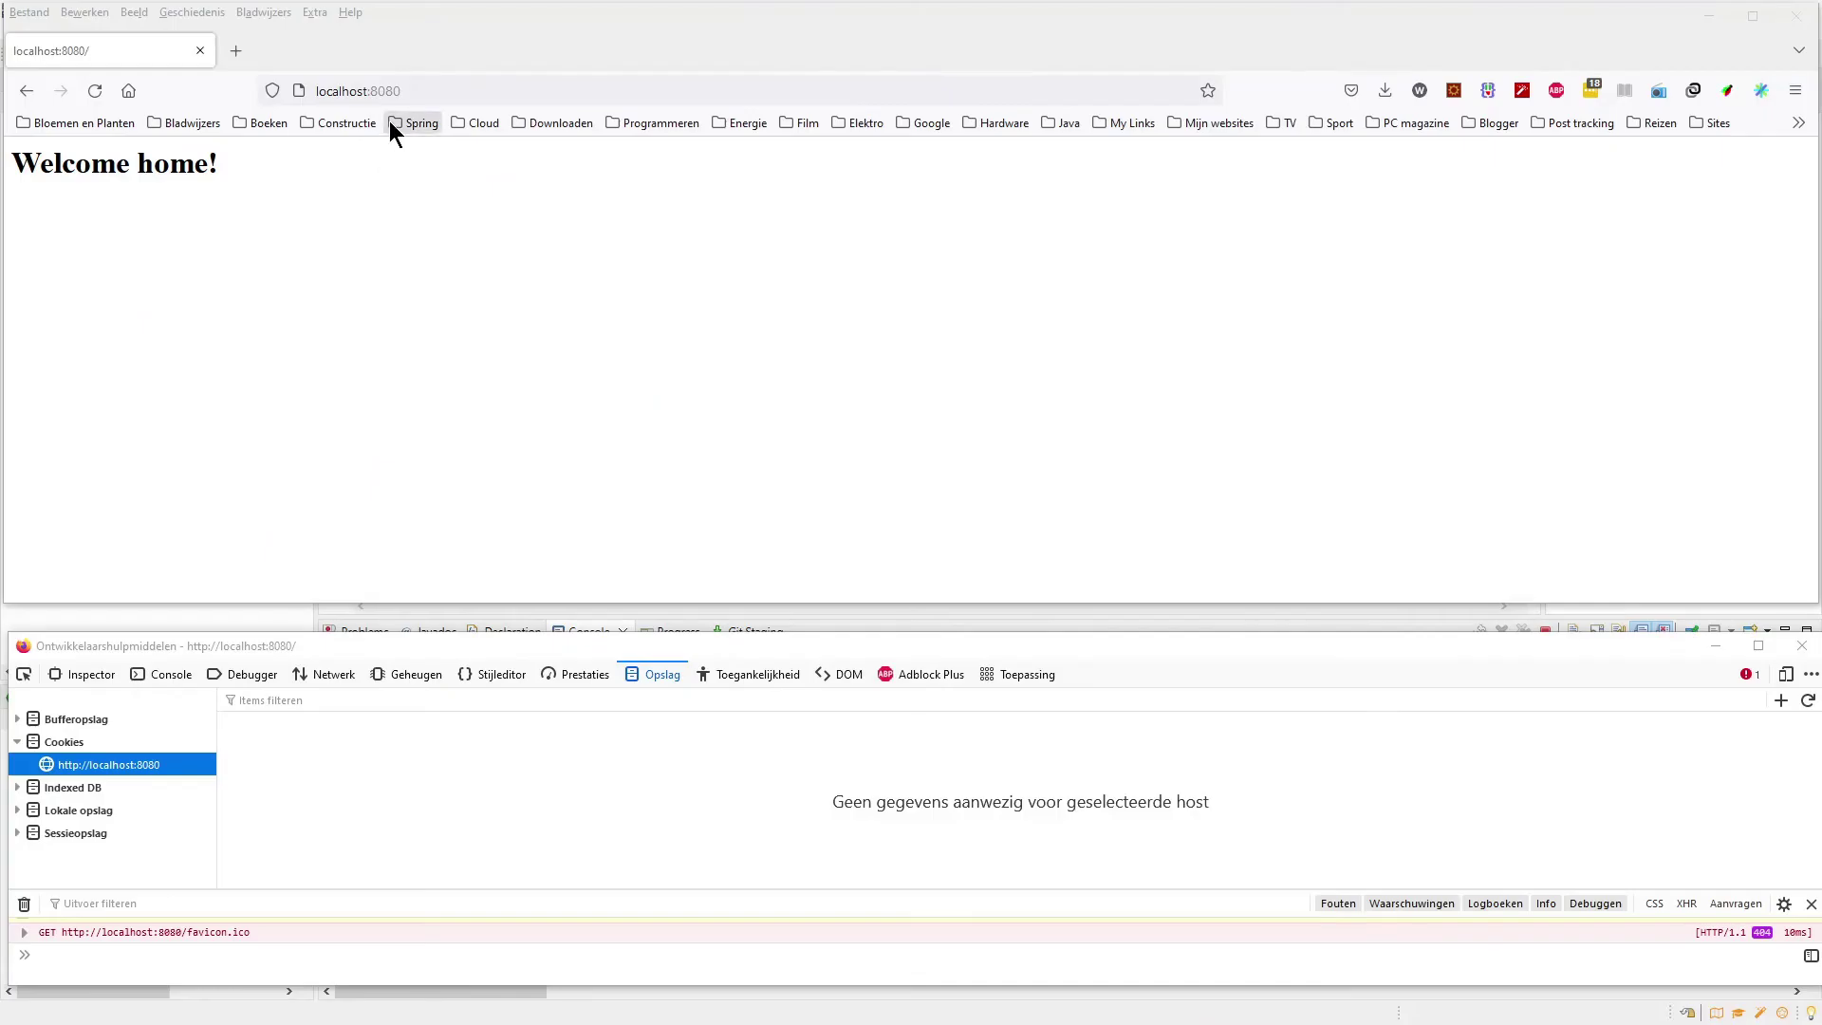
{"action": "left_click", "coordinate": [445, 92]}
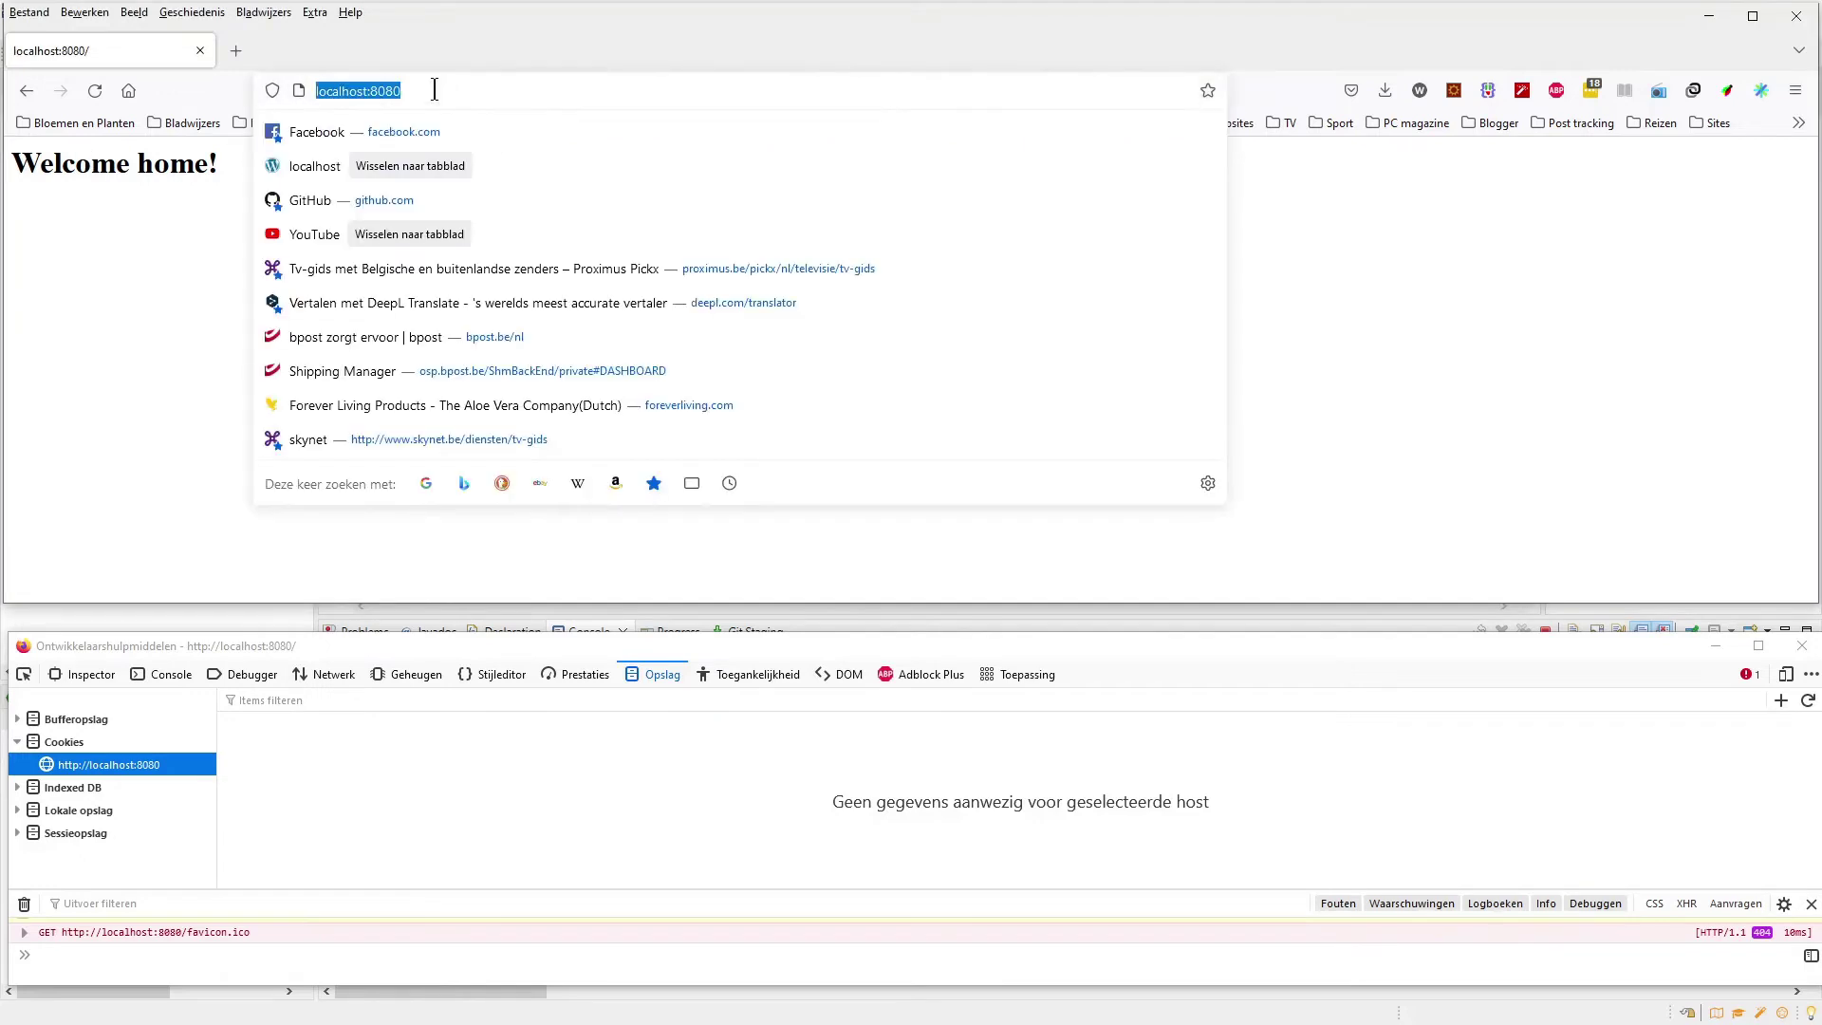
{"action": "type", "text": "/user"}
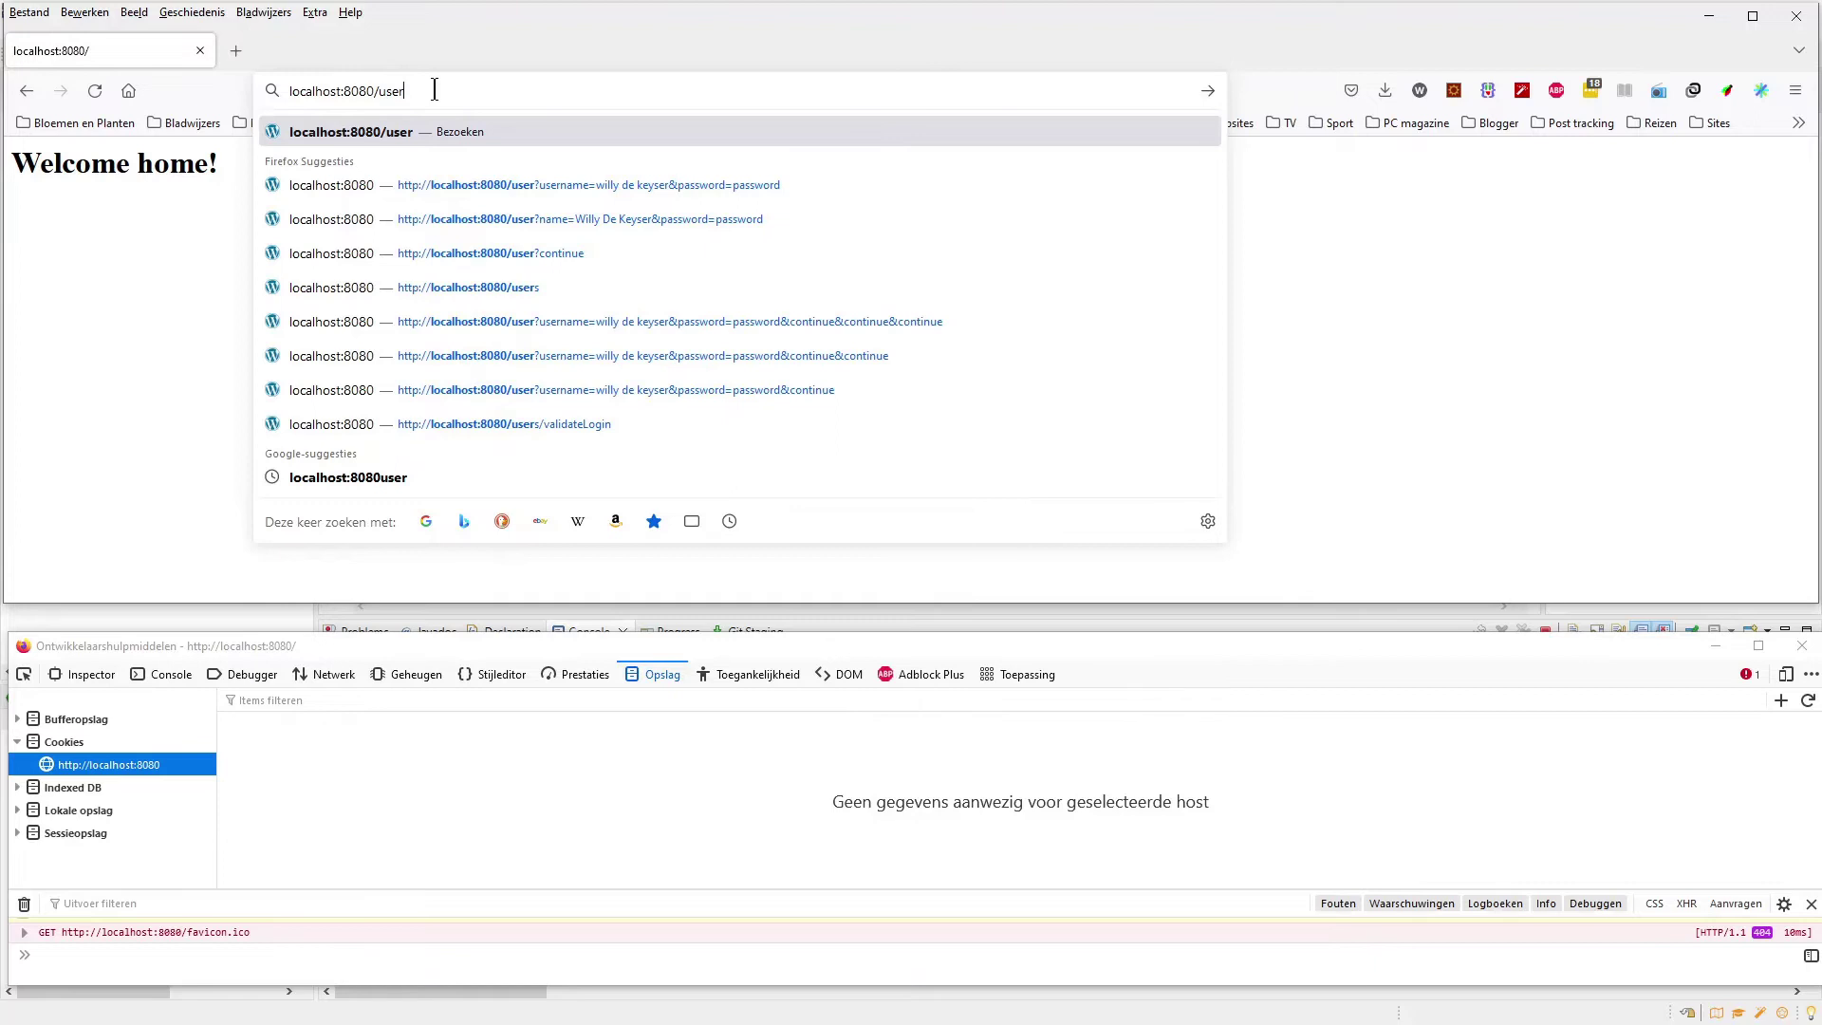
{"action": "key", "text": "Return"}
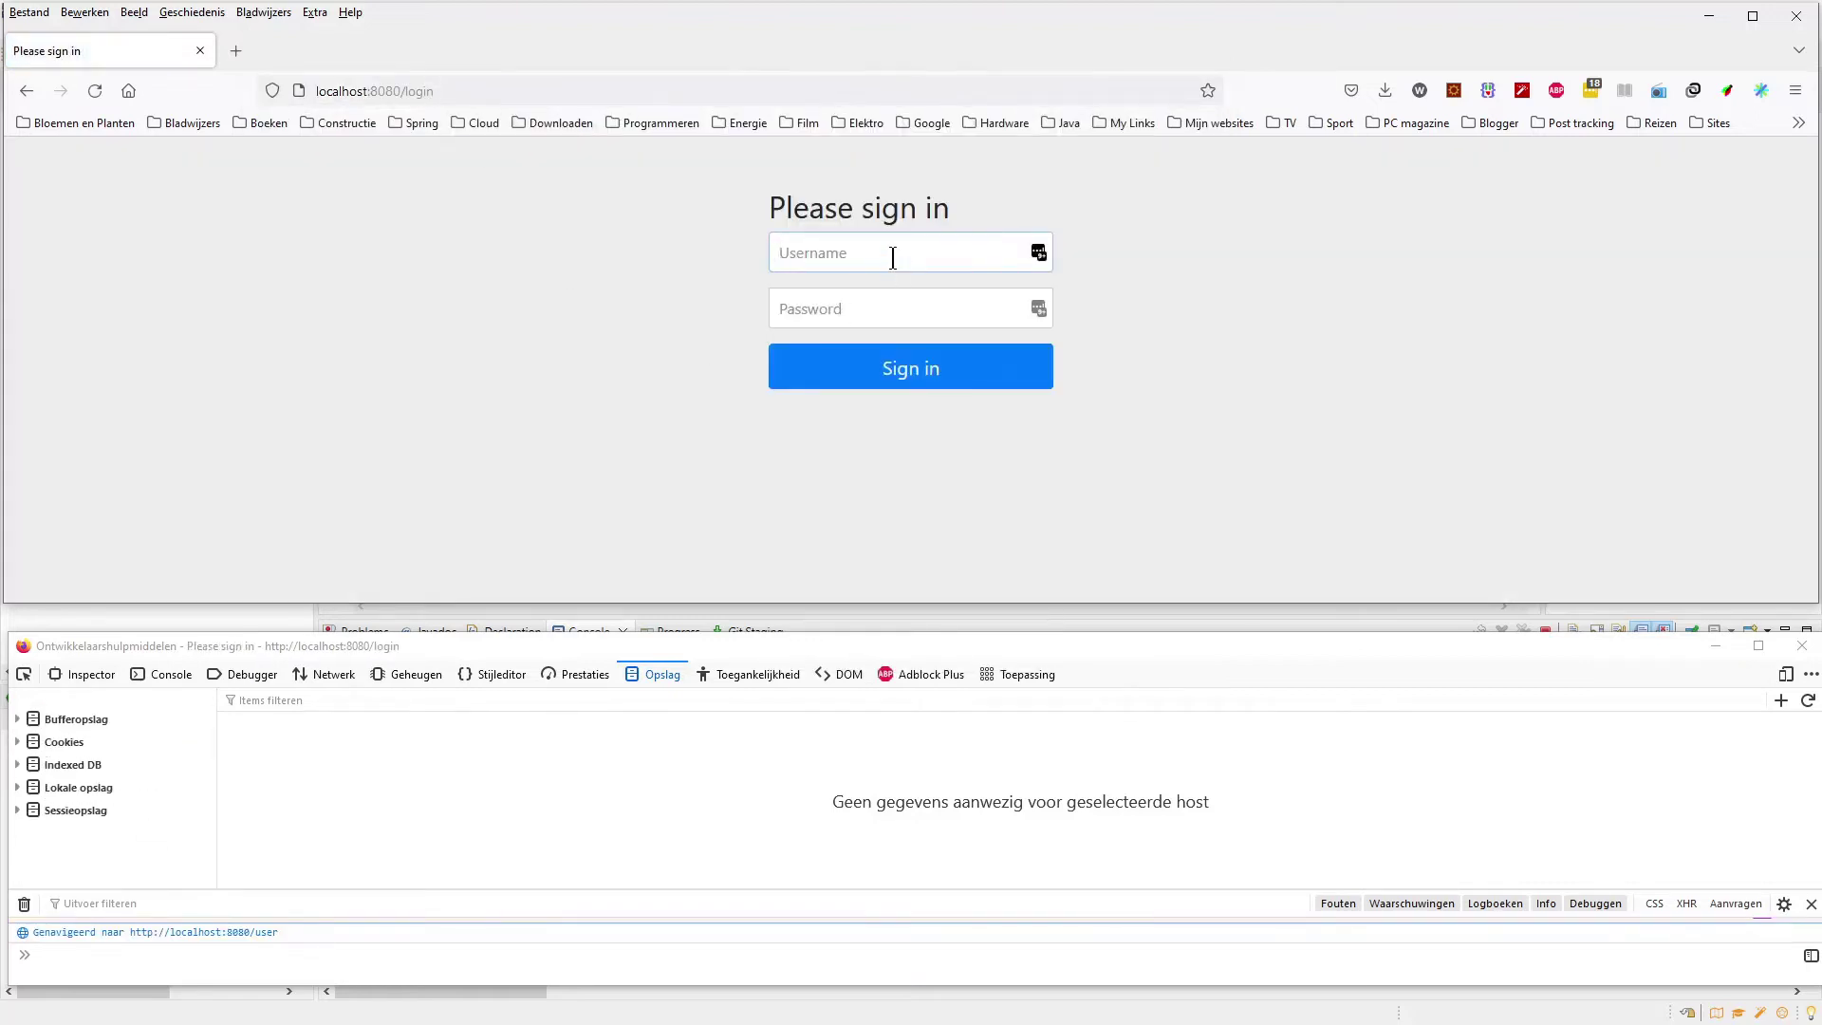
Sign in with the saved regular user credentials from autocomplete
{"action": "left_click", "coordinate": [893, 252]}
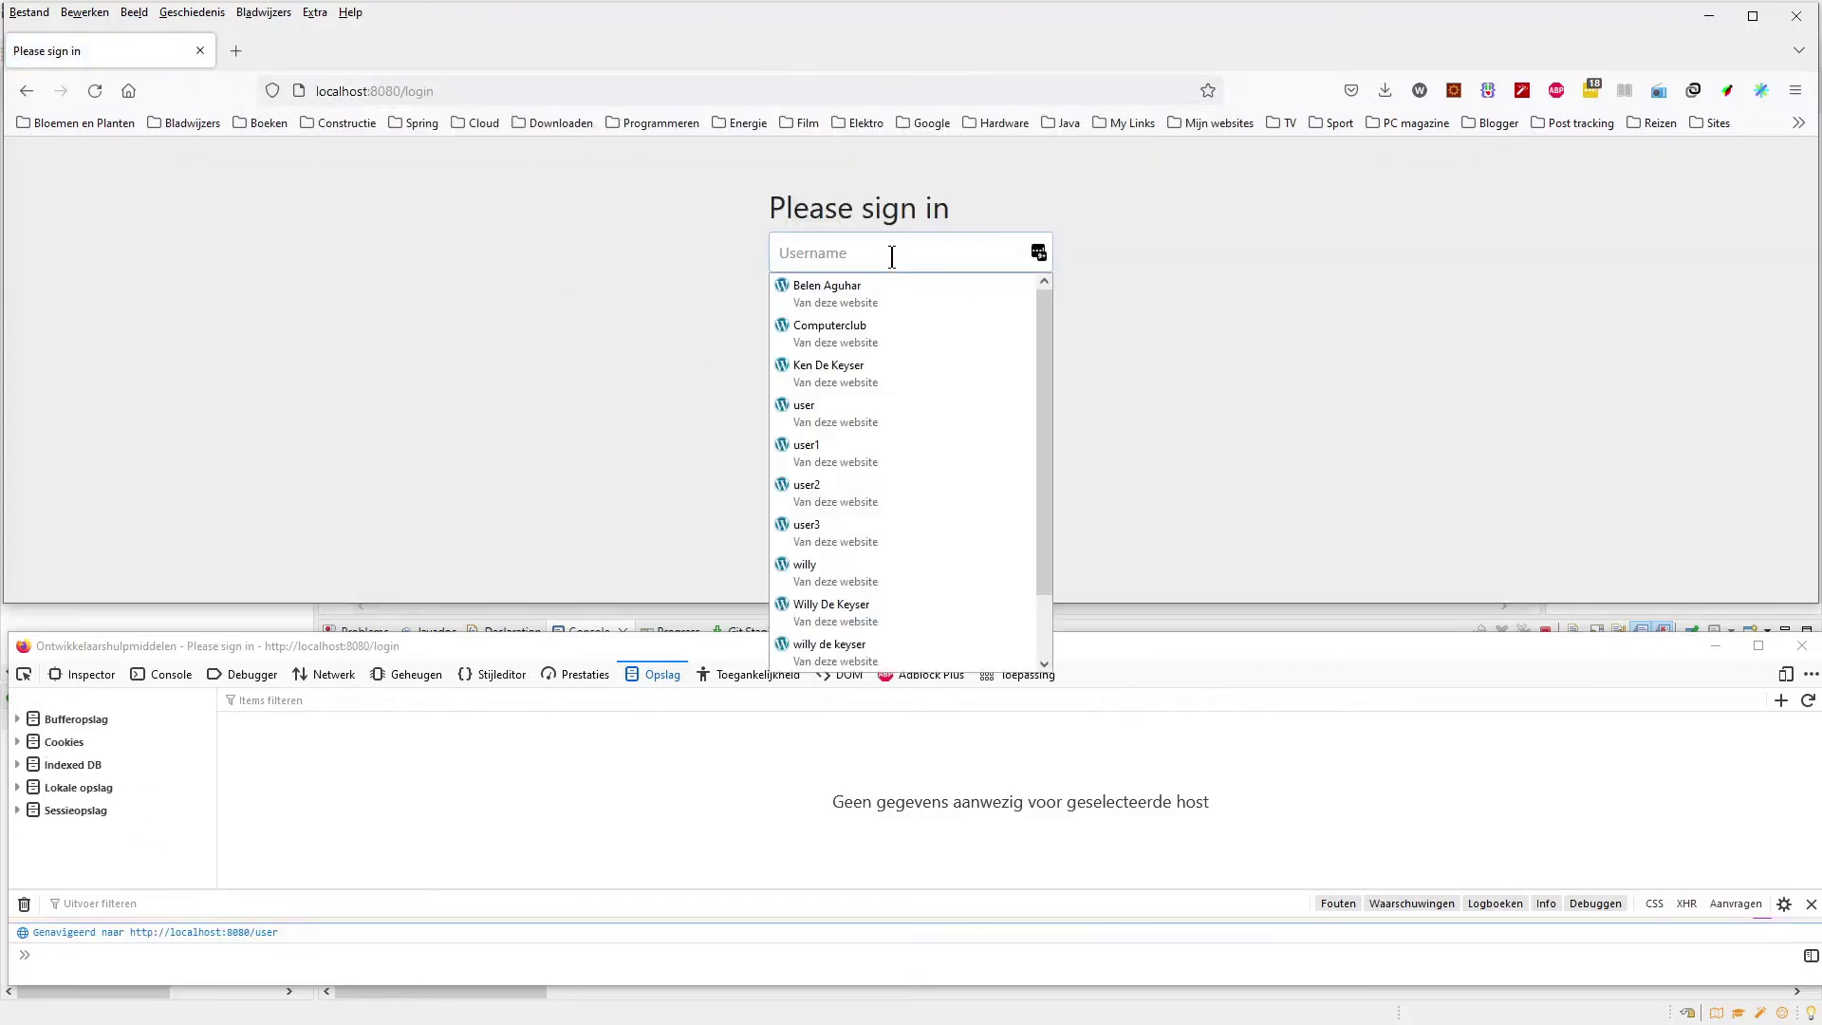
{"action": "left_click", "coordinate": [841, 366]}
{"action": "left_click", "coordinate": [922, 372]}
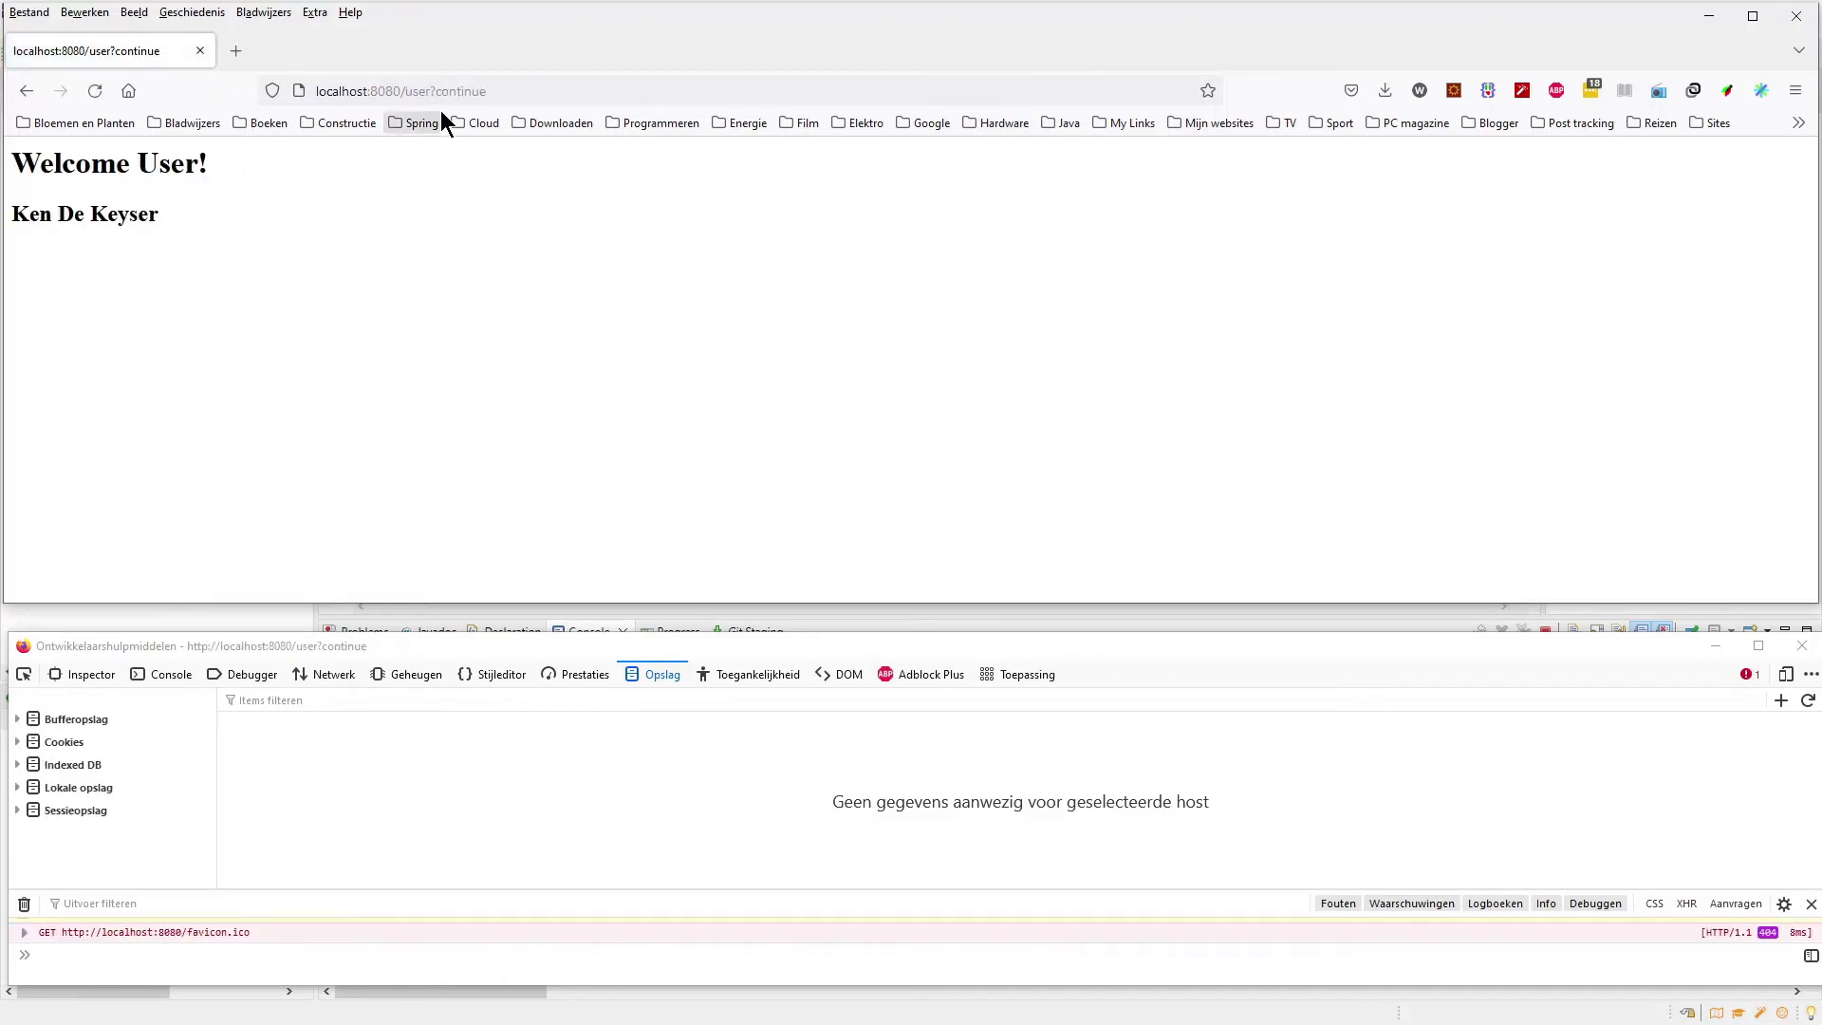
{"action": "left_click", "coordinate": [508, 92]}
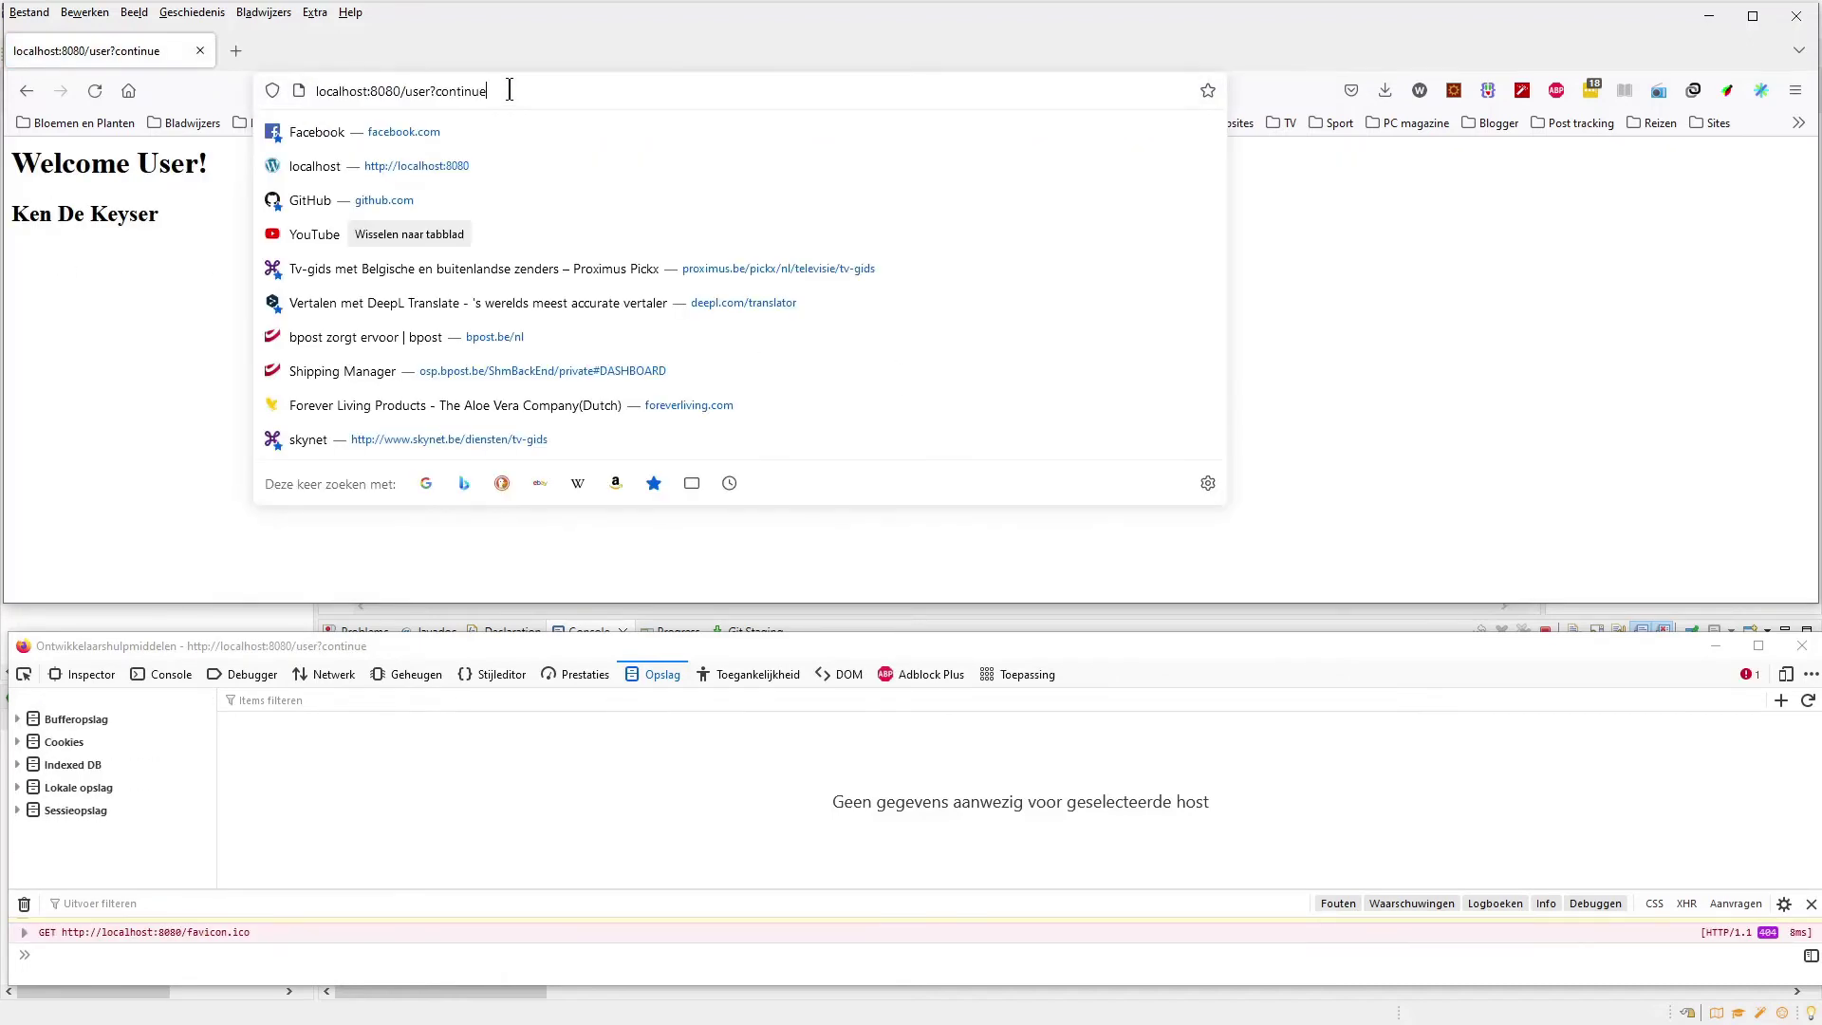
Change the address to localhost:8080/admin and load it
{"action": "key", "text": "BackSpace"}
{"action": "key", "text": "BackSpace"}
{"action": "key", "text": "BackSpace"}
{"action": "key", "text": "BackSpace"}
{"action": "key", "text": "BackSpace"}
{"action": "key", "text": "BackSpace"}
{"action": "key", "text": "BackSpace"}
{"action": "key", "text": "BackSpace"}
{"action": "key", "text": "BackSpace"}
{"action": "key", "text": "BackSpace"}
{"action": "key", "text": "BackSpace"}
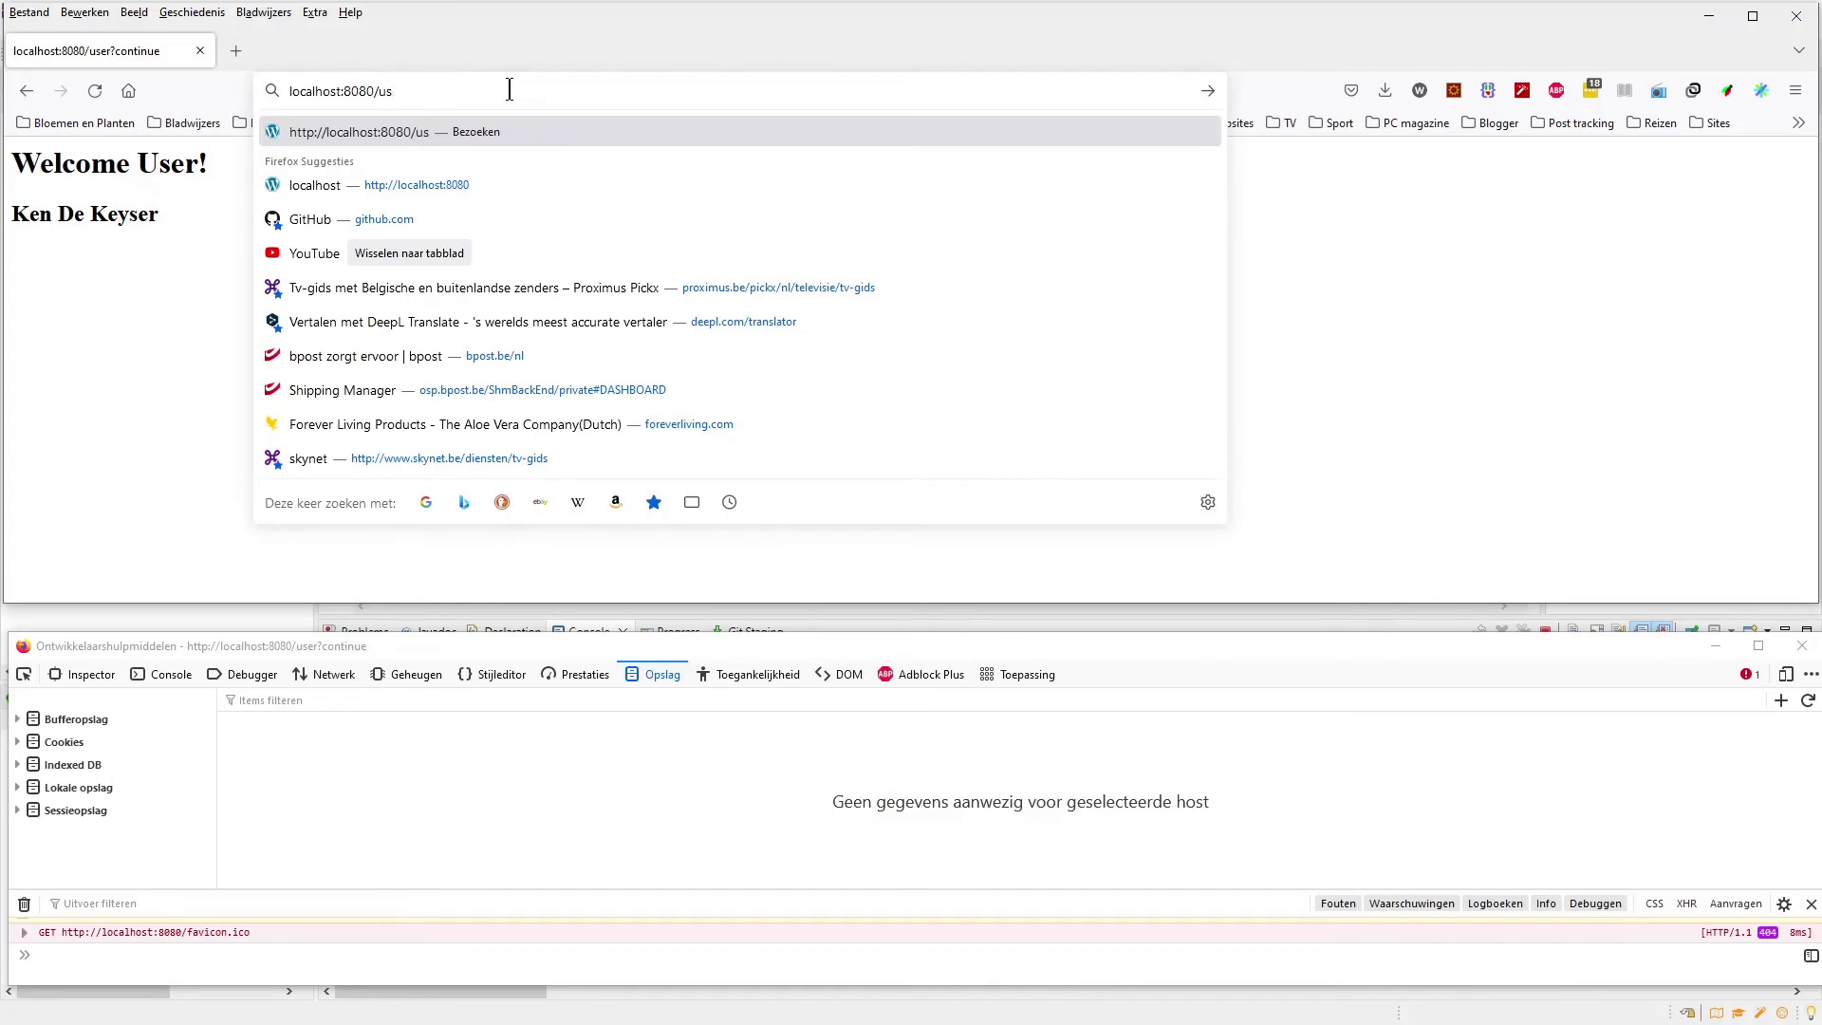
{"action": "key", "text": "BackSpace"}
{"action": "key", "text": "BackSpace"}
{"action": "type", "text": "admin"}
{"action": "key", "text": "Return"}
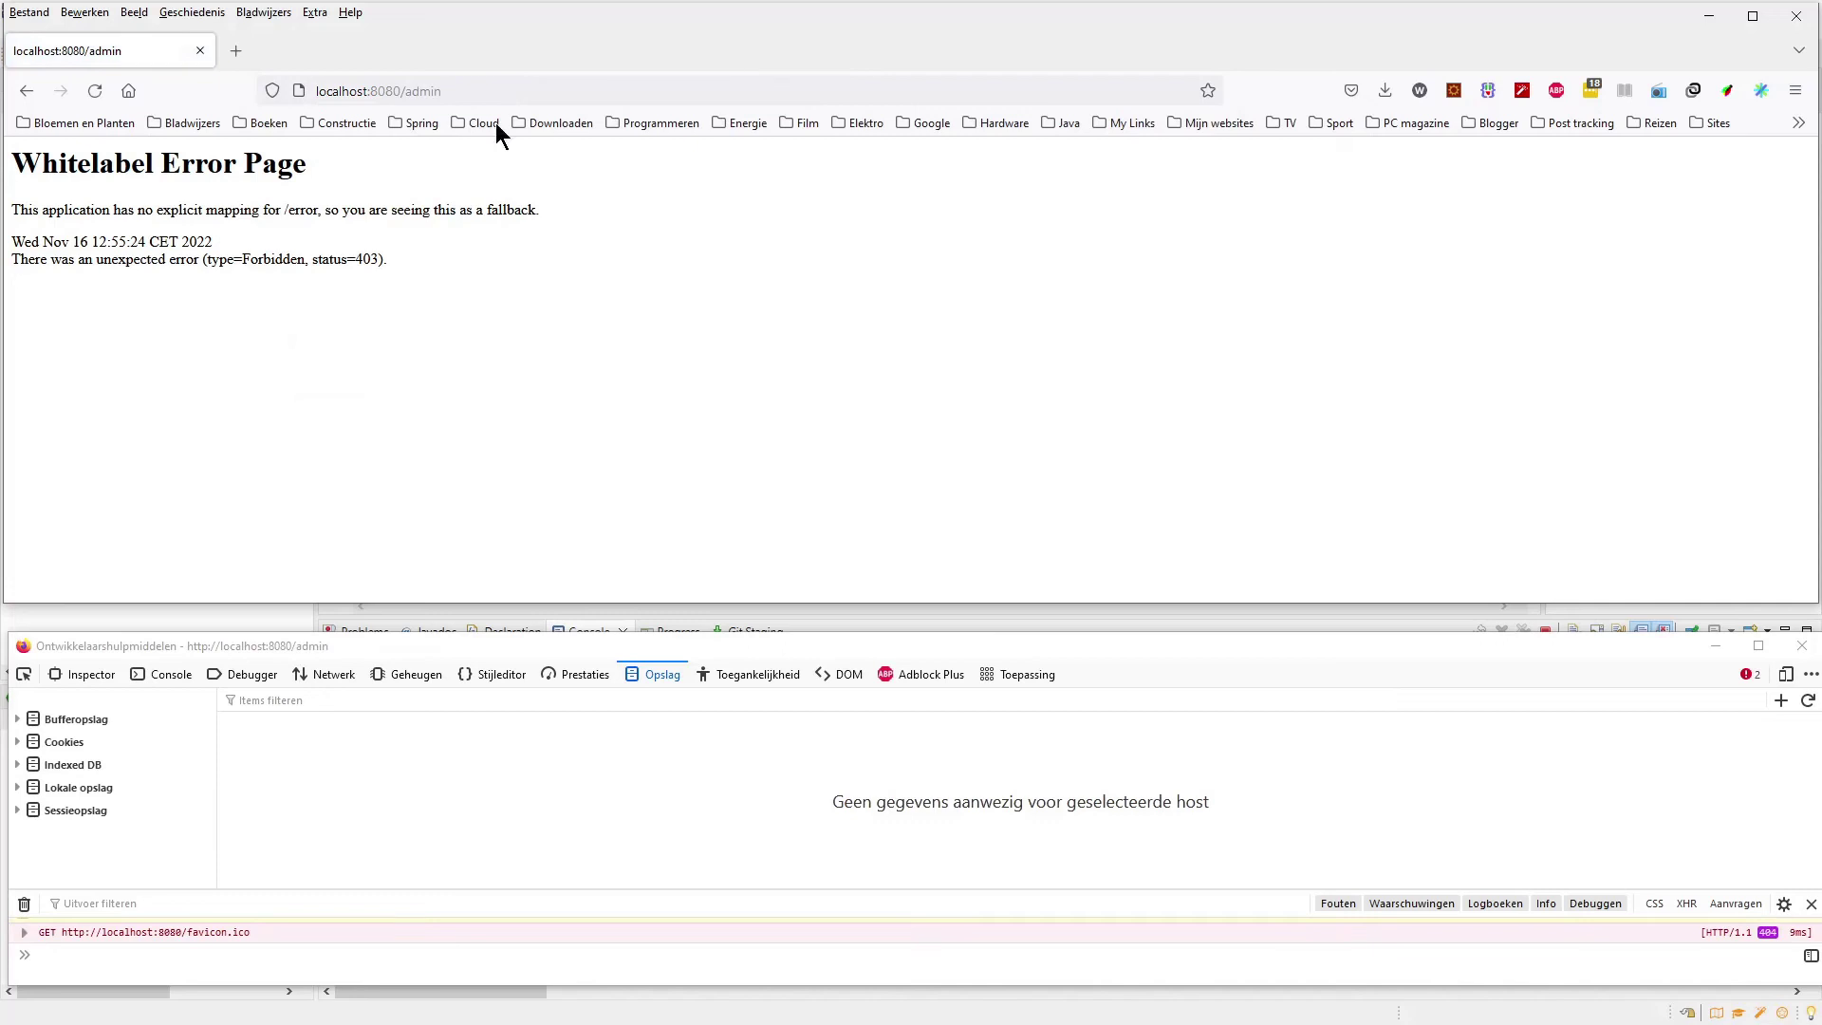
Delete all localhost:8080 cookies, including JSESSIONID, in the DevTools Storage panel
{"action": "left_click", "coordinate": [63, 743]}
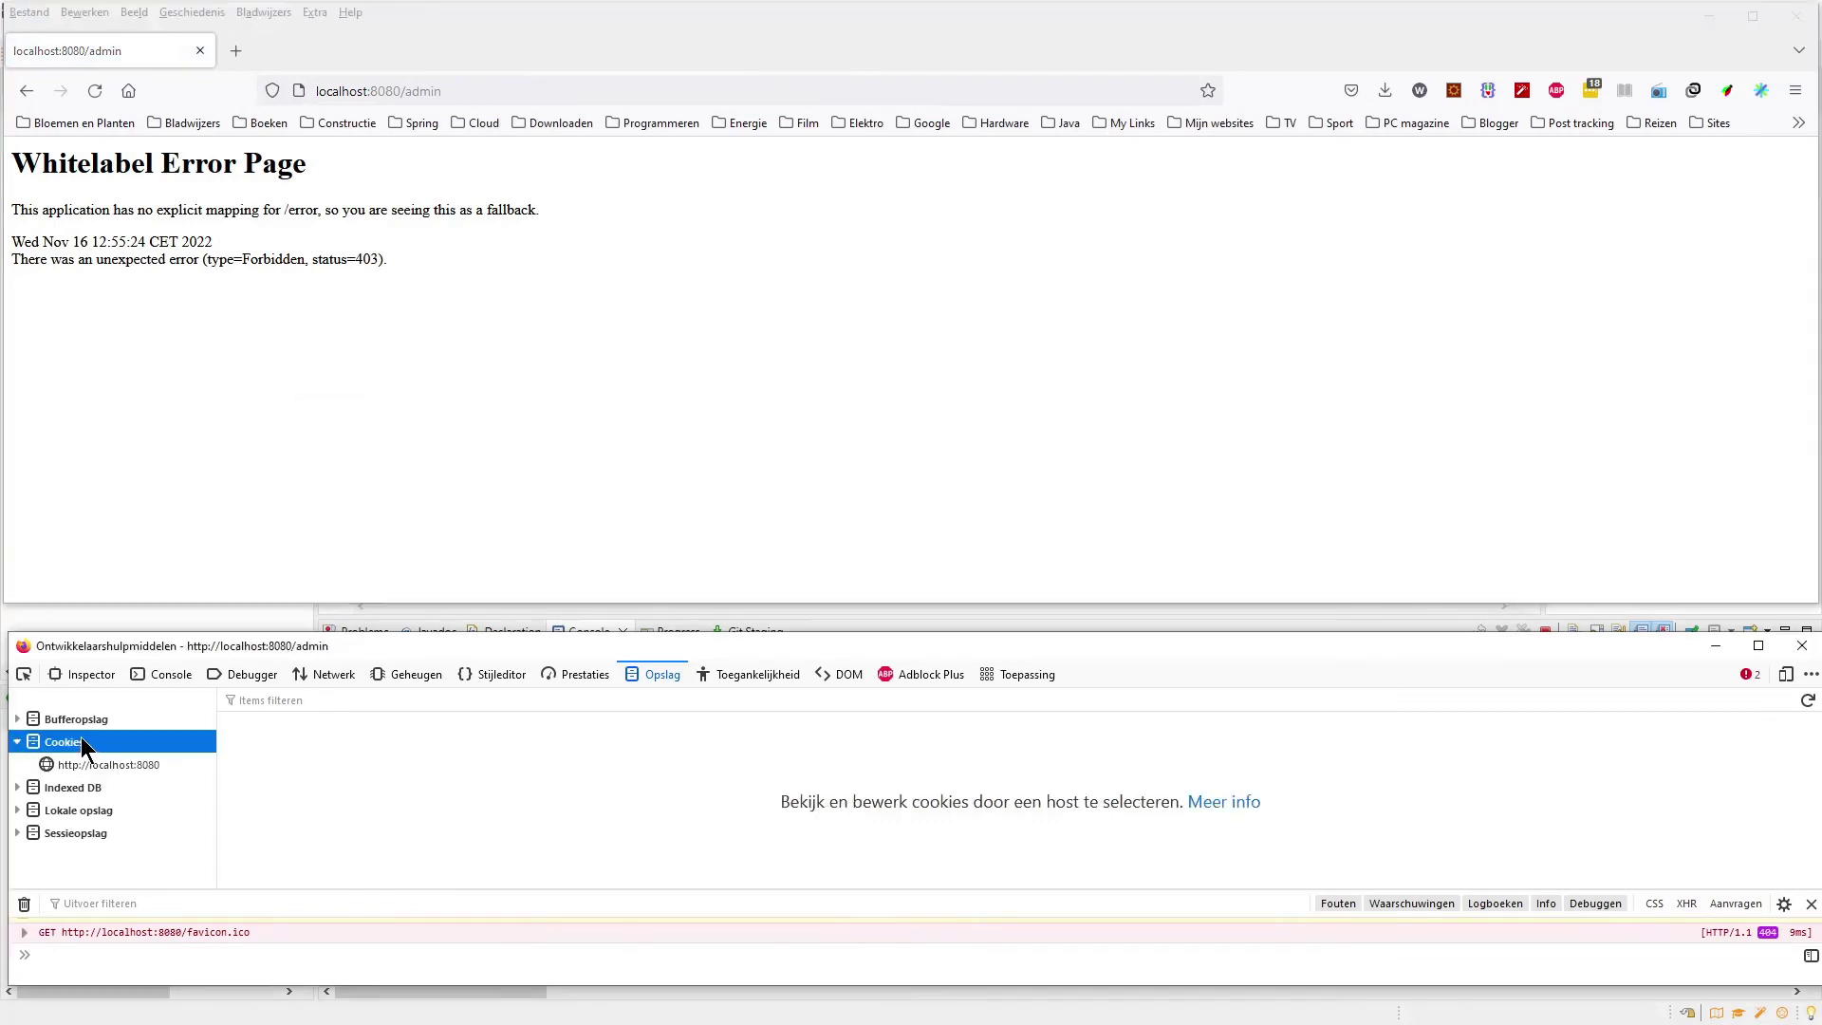
{"action": "left_click", "coordinate": [105, 765]}
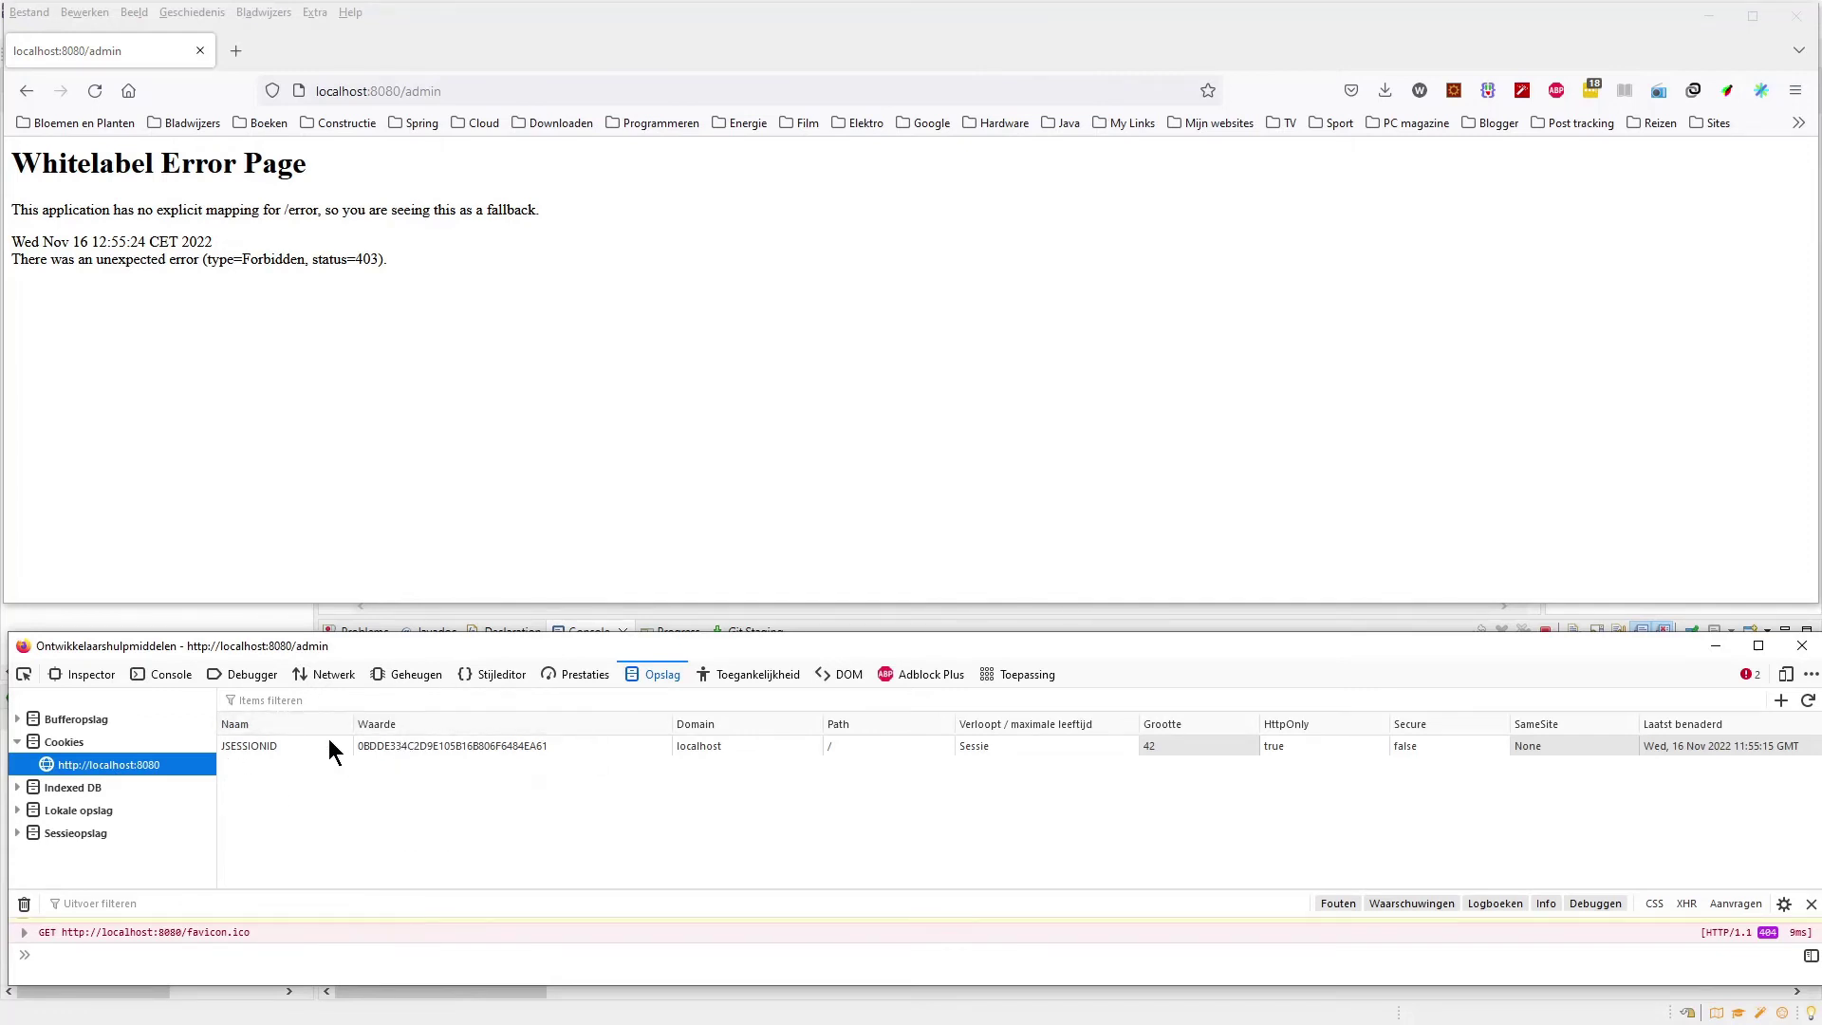
{"action": "left_click", "coordinate": [431, 750]}
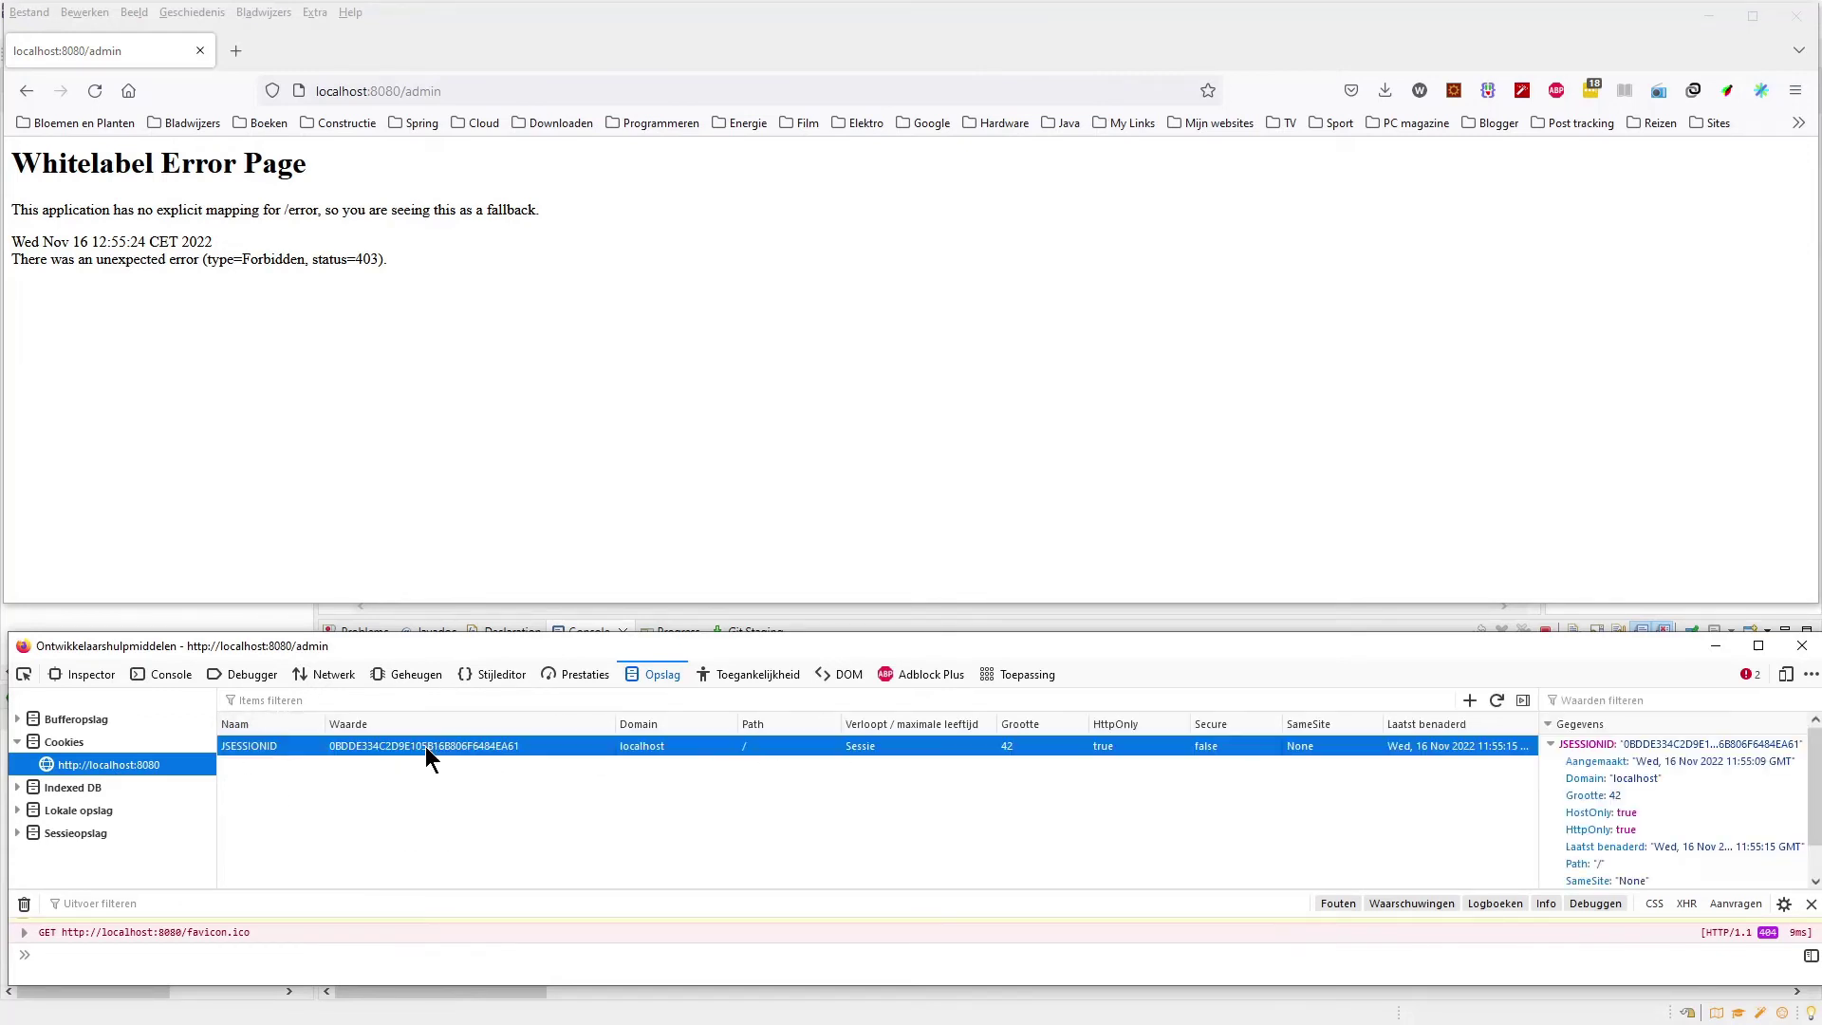
{"action": "right_click", "coordinate": [432, 759]}
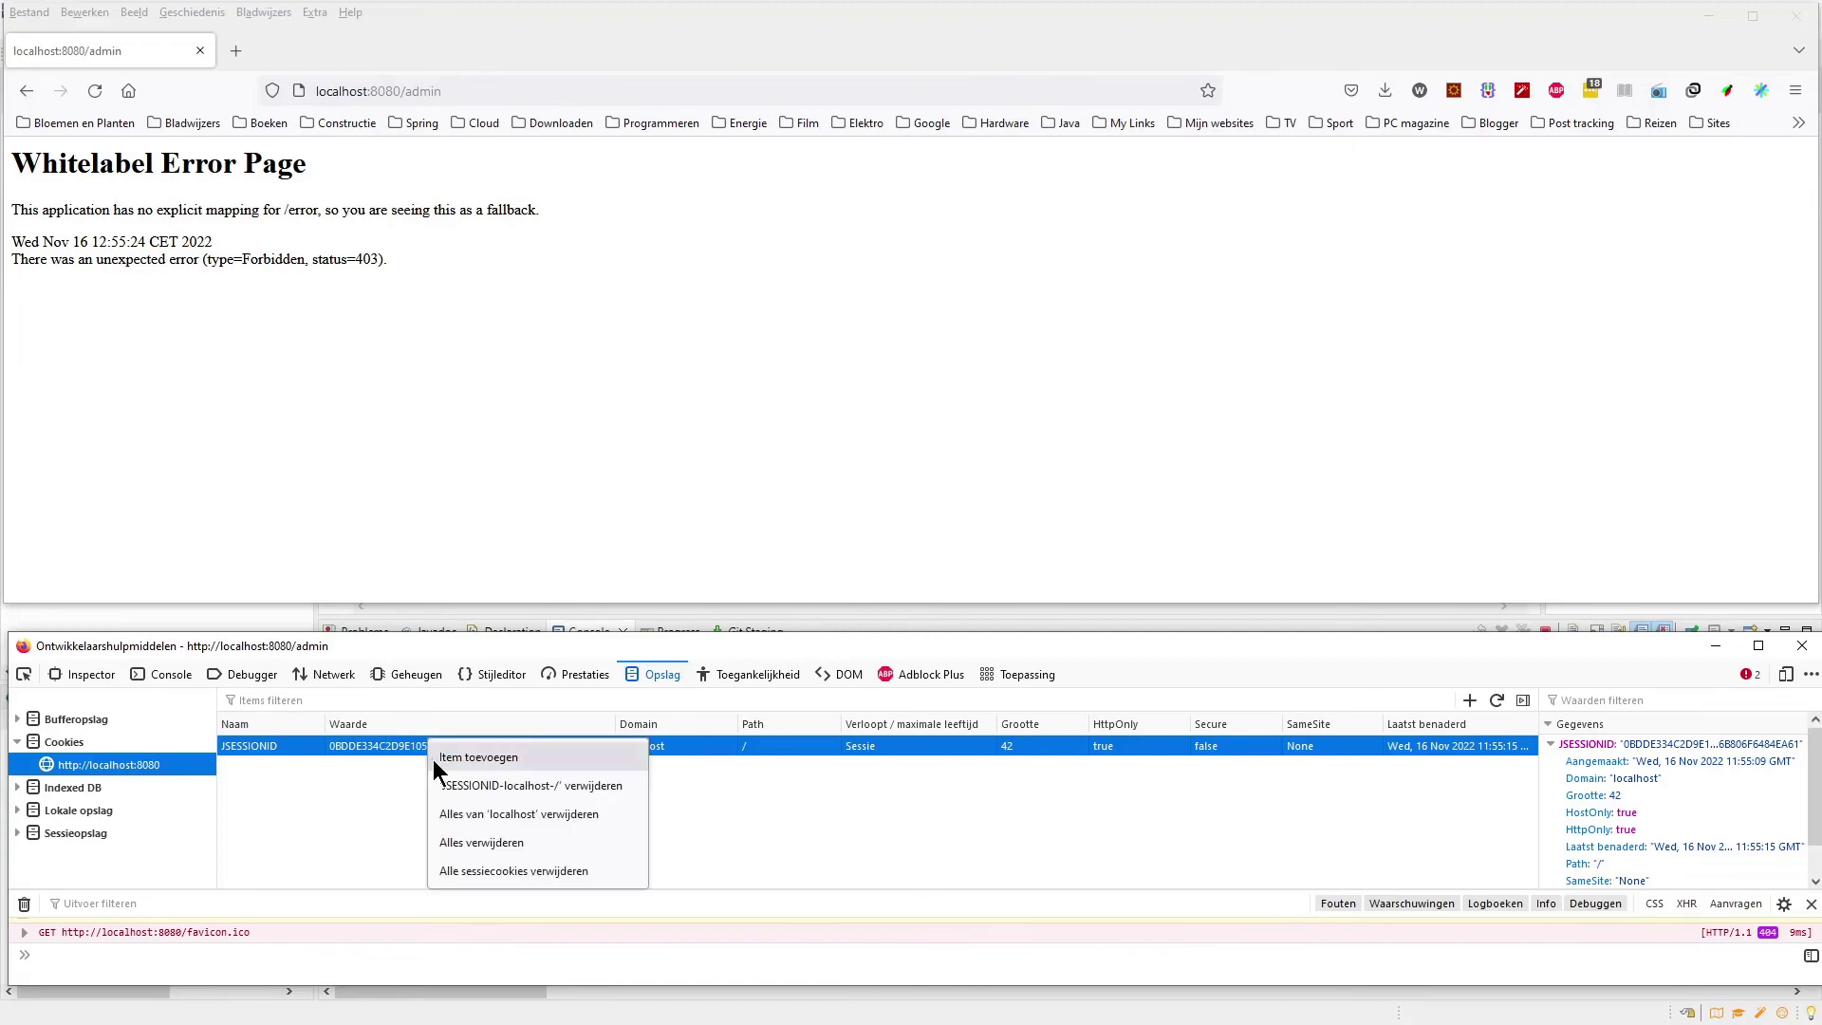
{"action": "left_click", "coordinate": [476, 841]}
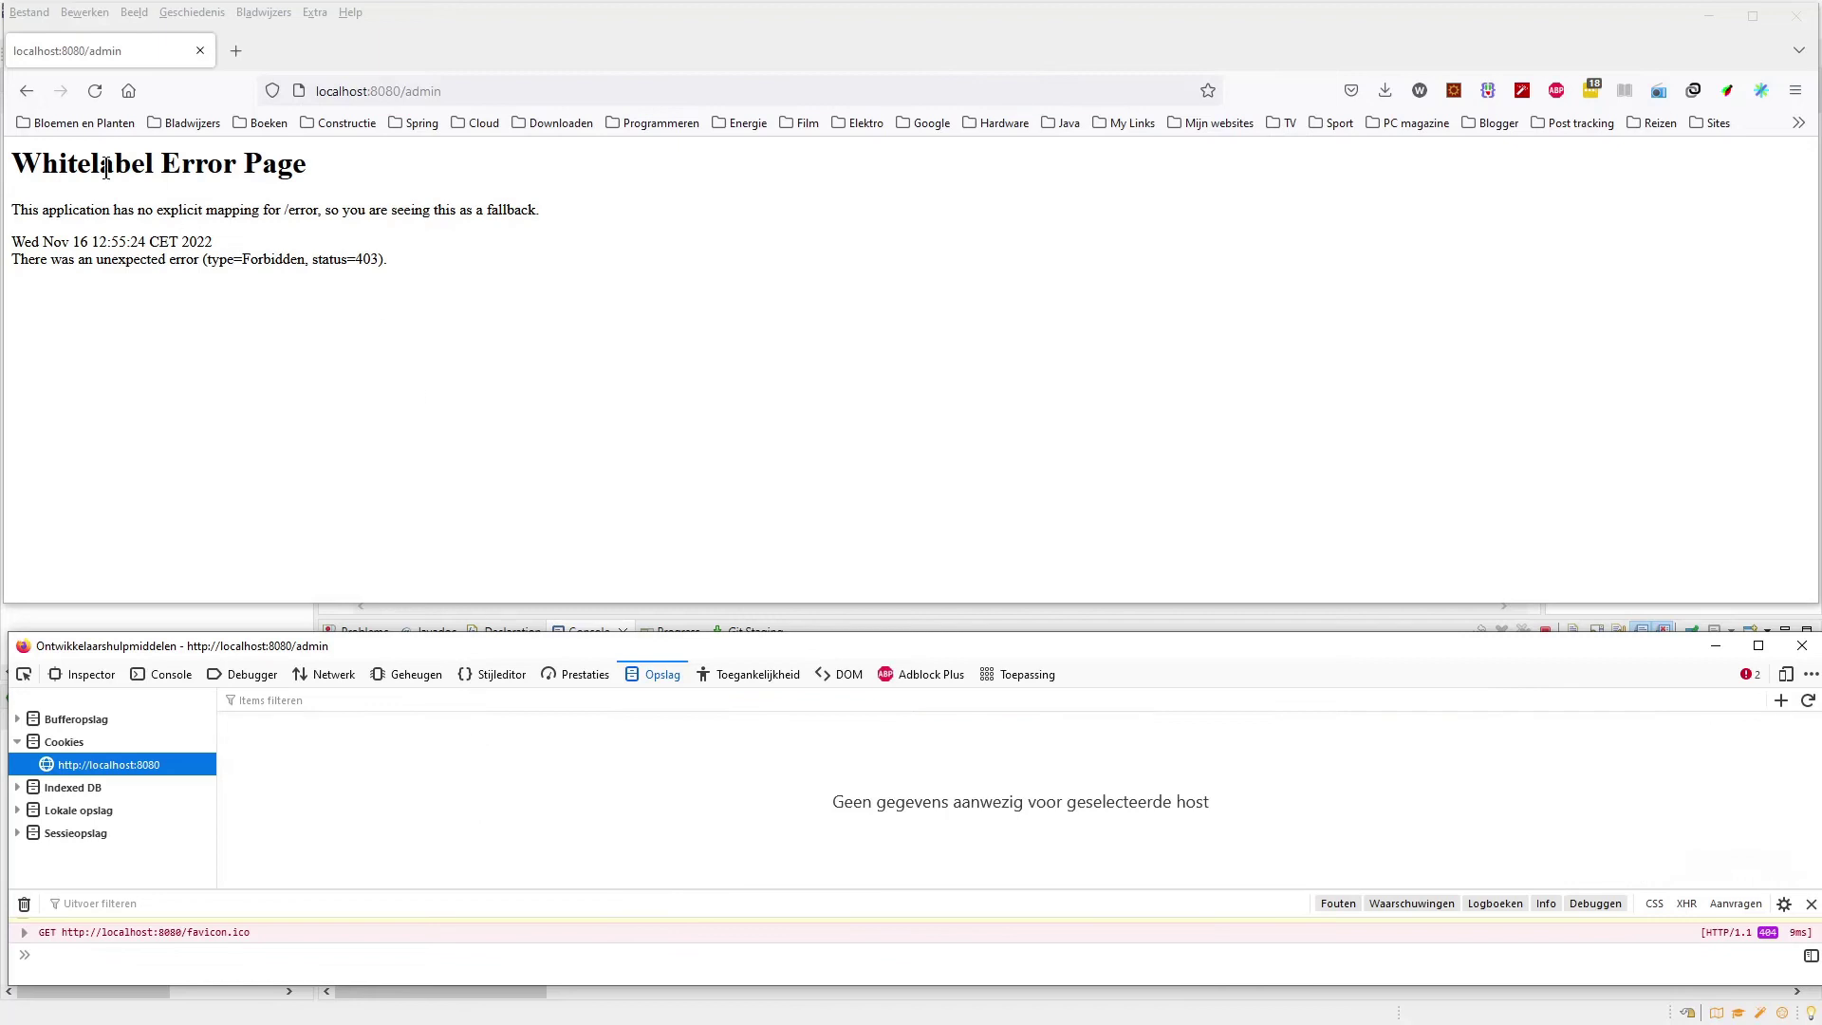
{"action": "left_click", "coordinate": [95, 90]}
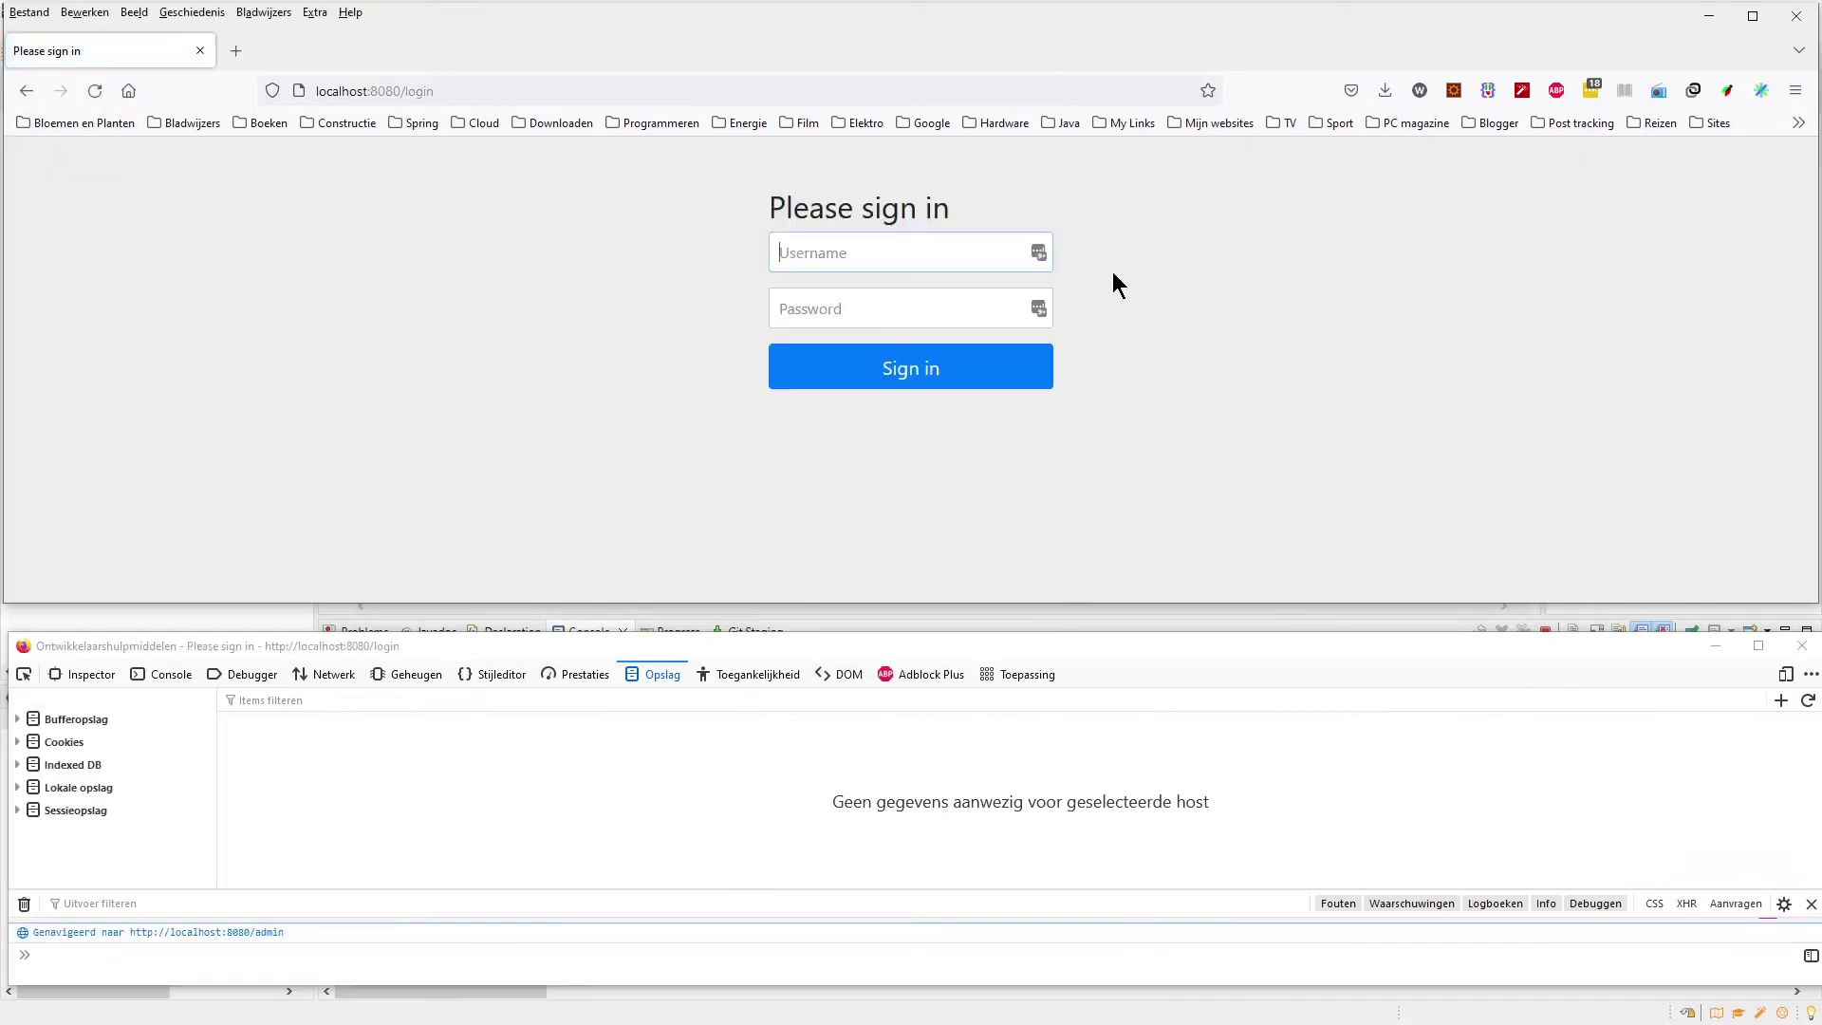
{"action": "left_click", "coordinate": [807, 252]}
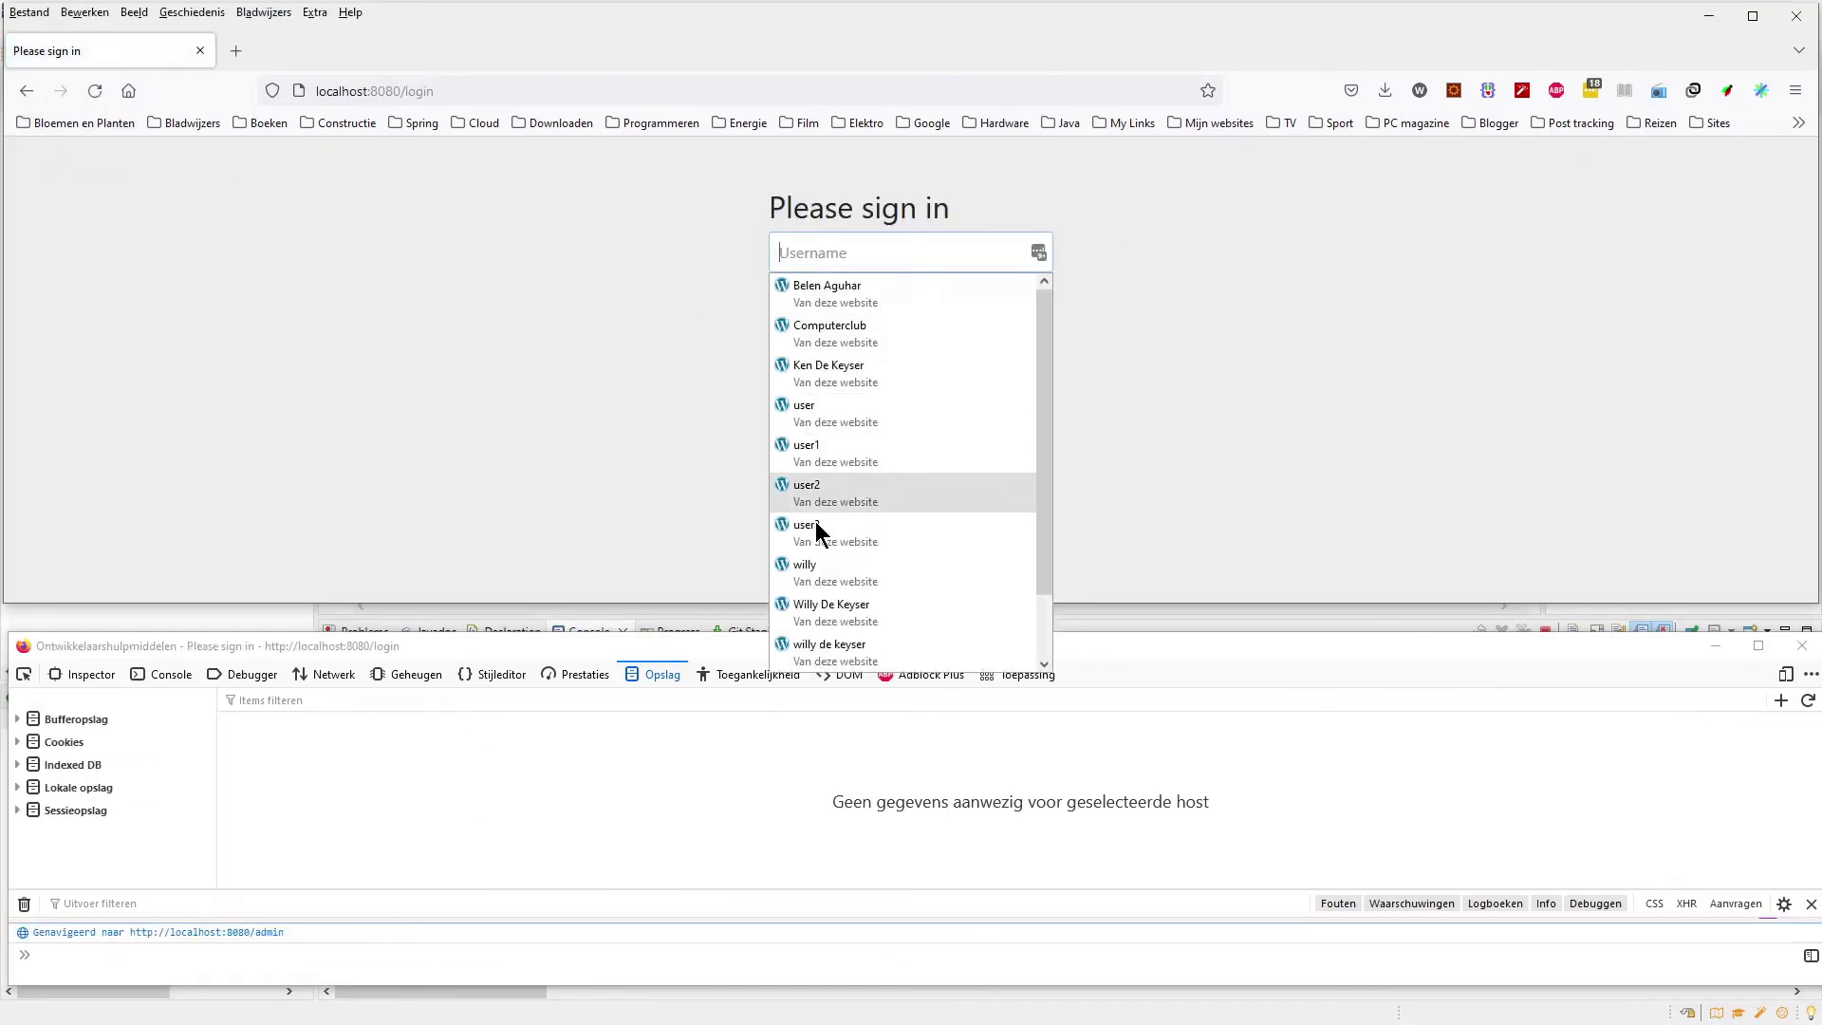
{"action": "left_click", "coordinate": [830, 605]}
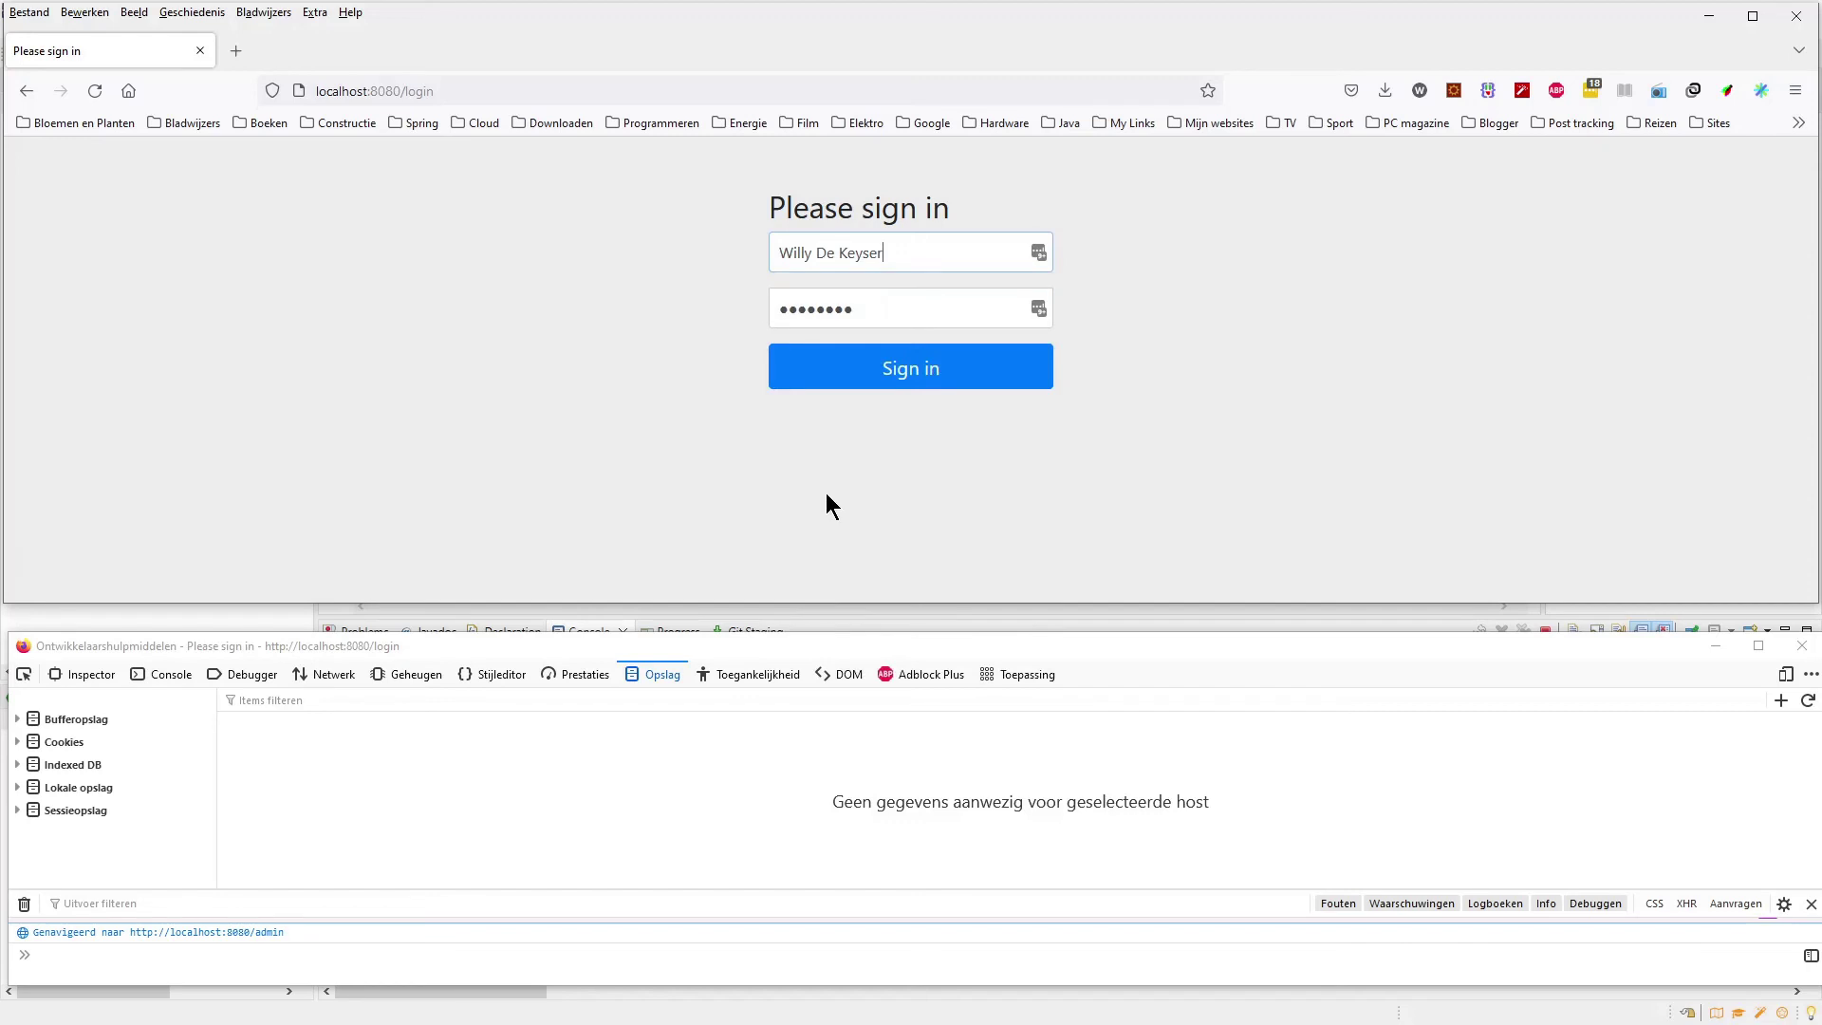
{"action": "left_click", "coordinate": [847, 372]}
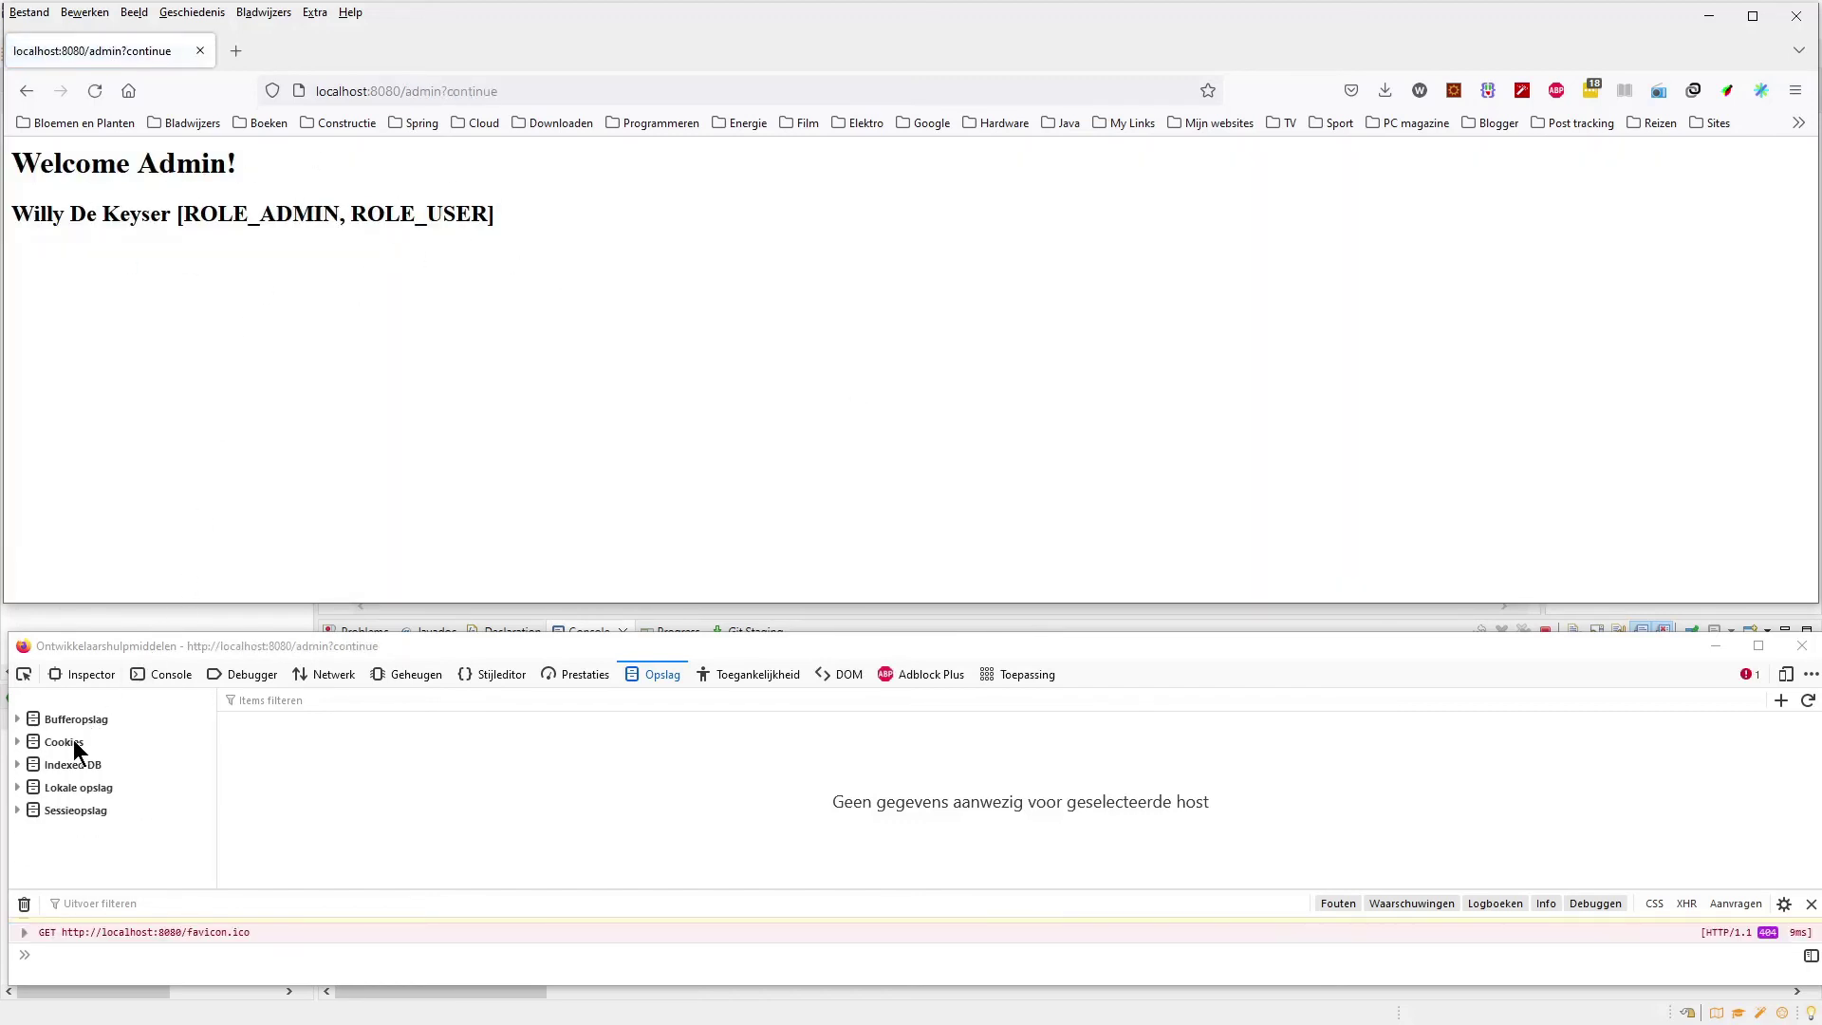
{"action": "left_click", "coordinate": [535, 92]}
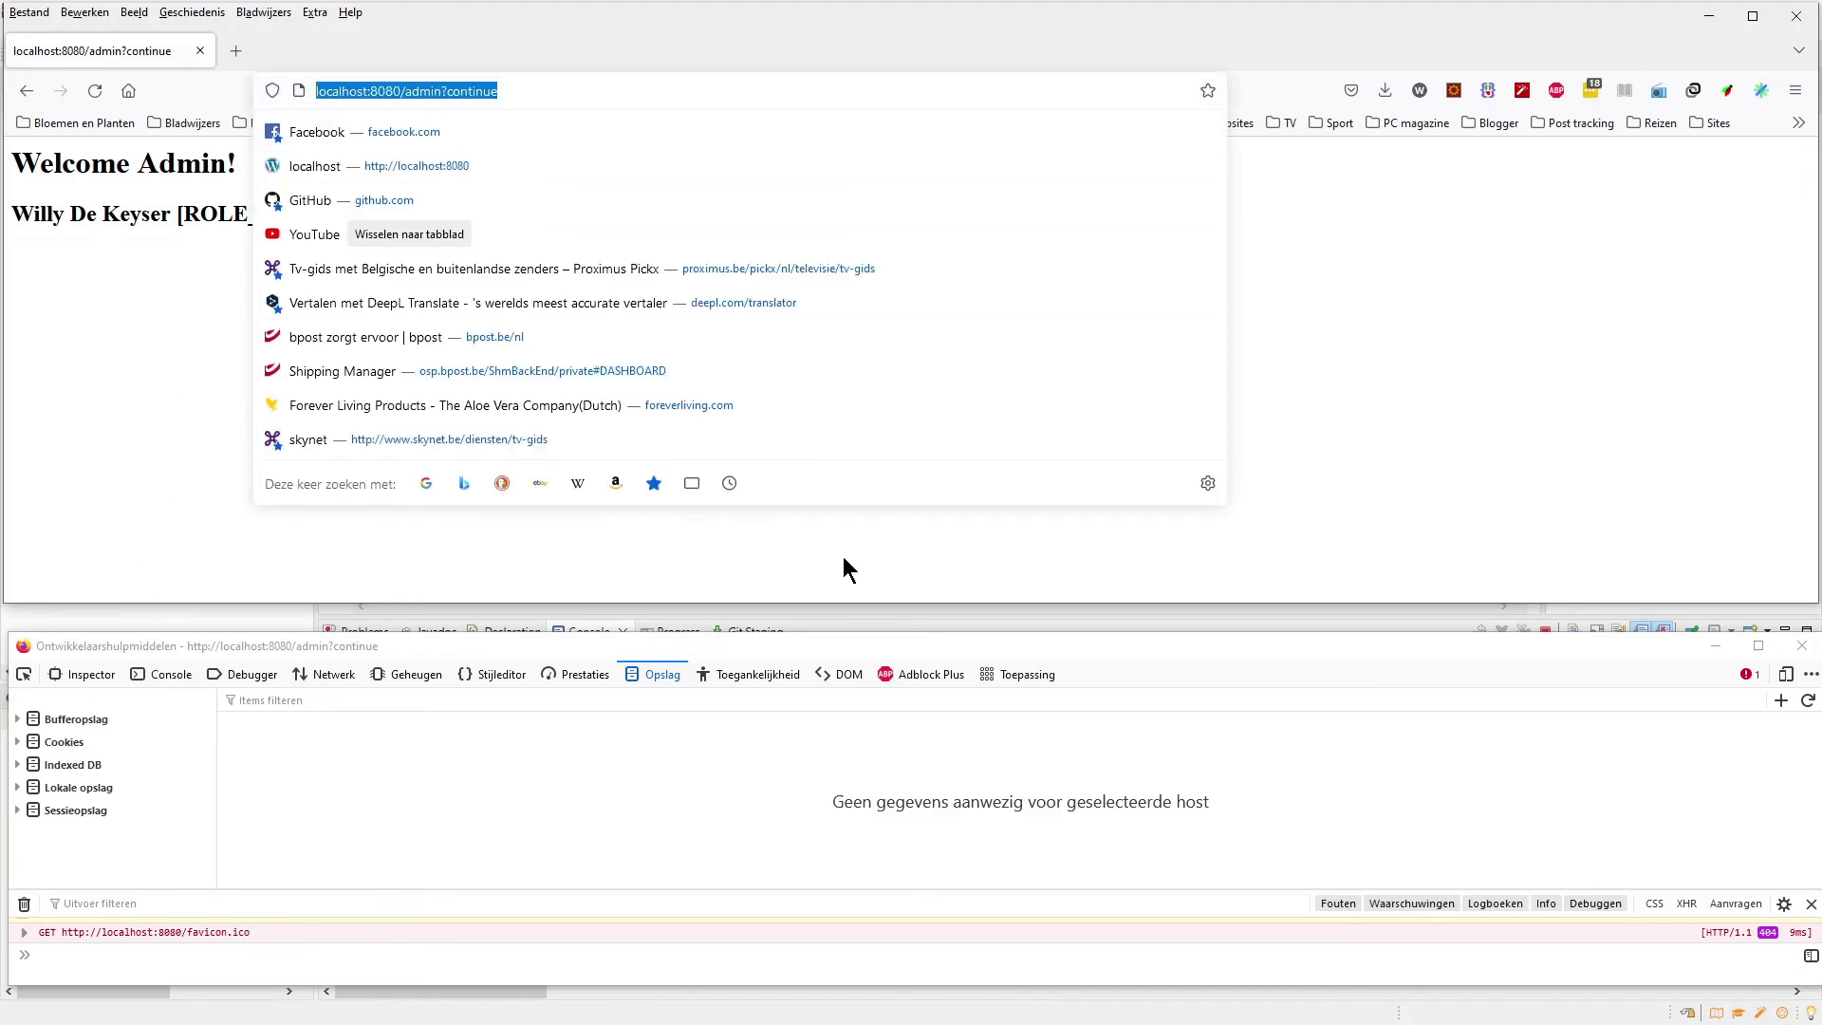
{"action": "key", "text": "alt+Tab"}
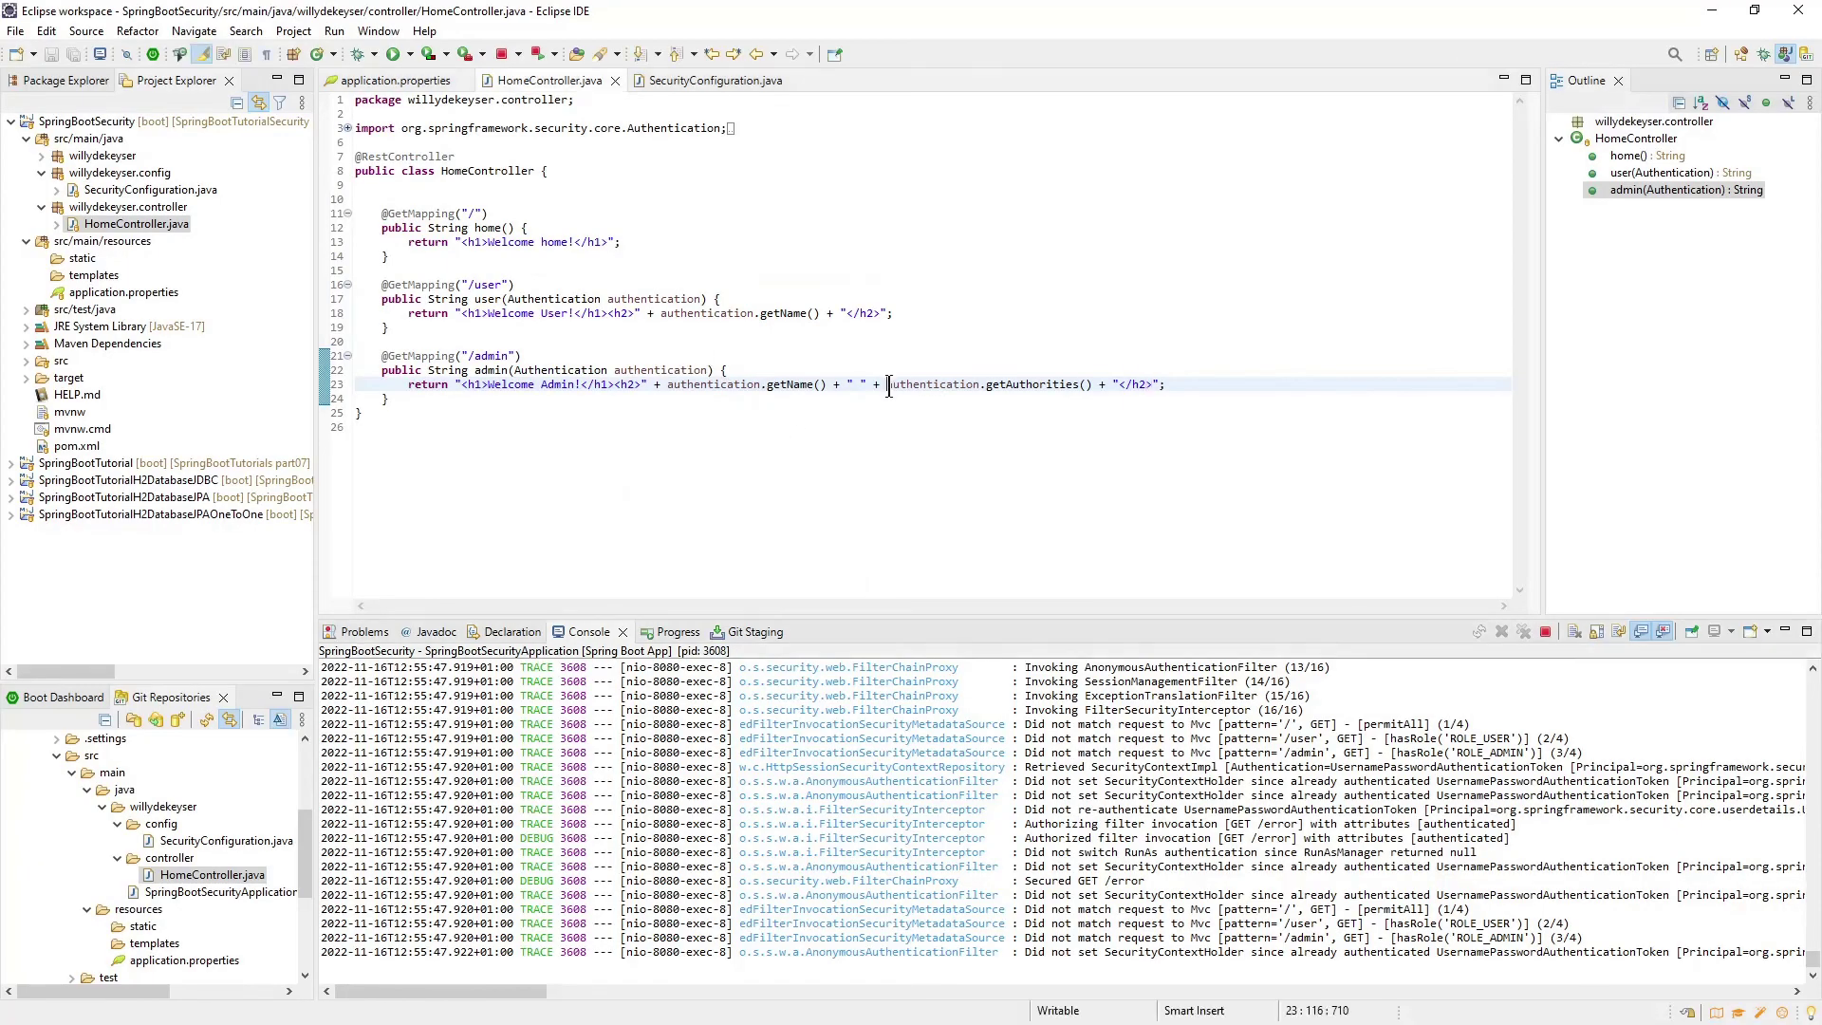
Highlight authentication.getAuthorities() on line 23 of HomeController.java
{"action": "left_click_drag", "start_coordinate": [886, 385], "coordinate": [1094, 385]}
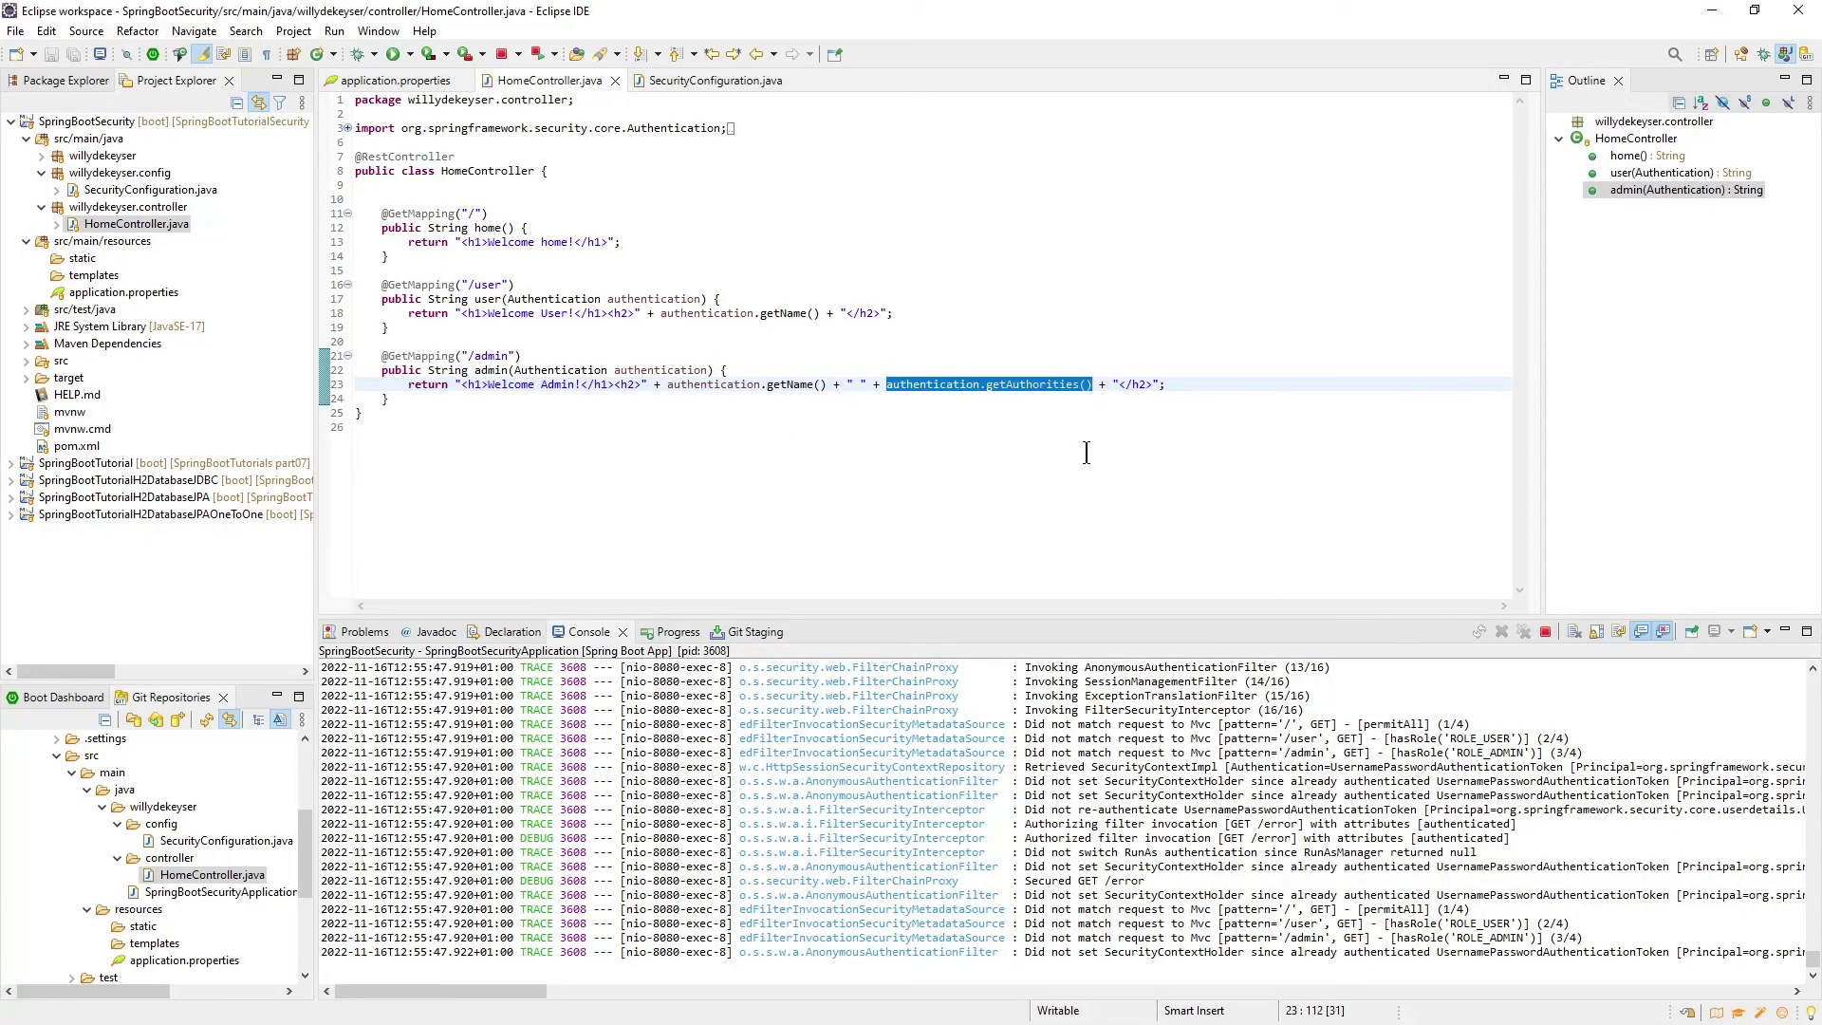